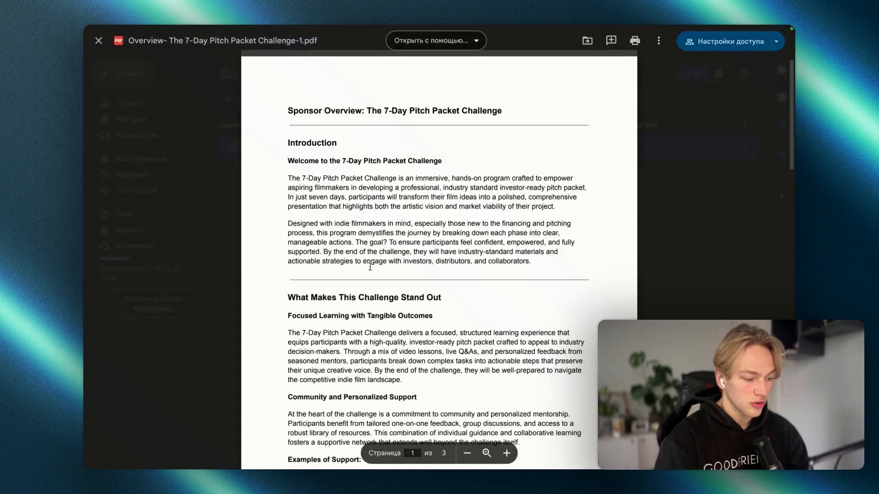
pyautogui.scroll(-3, 370, 267)
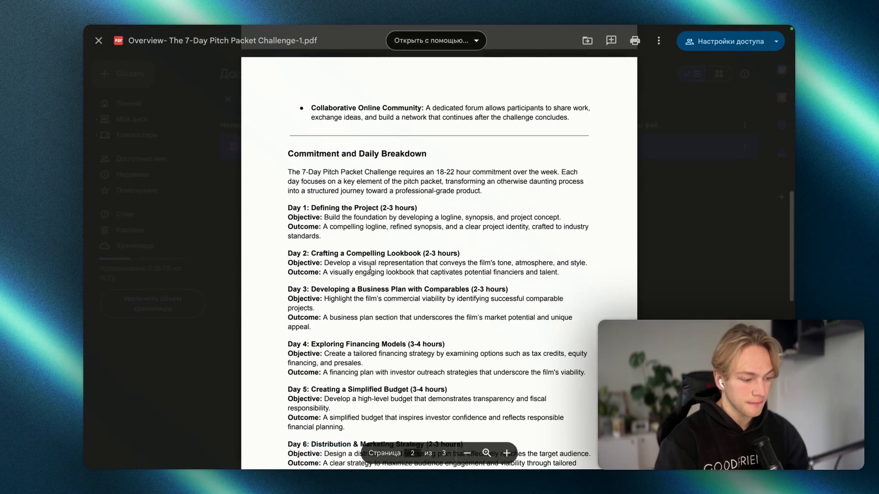
# Step: Highlight the Day 3 business-plan heading on page 2 of the pitch packet overview PDF
pyautogui.moveTo(290, 234); pyautogui.dragTo(469, 235)
pyautogui.hotkey('ctrl', 'Left')
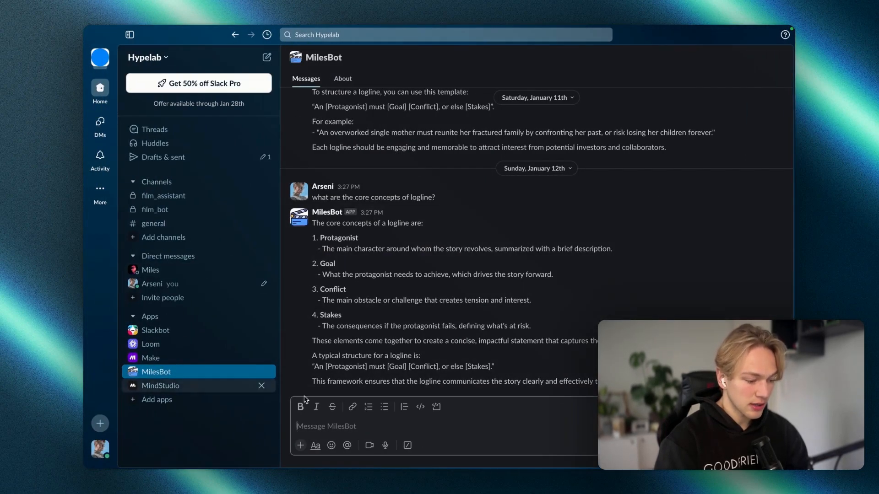
# Step: Ask MilesBot what happens on day 3 of the course and why it's important, then read its reply
pyautogui.click(309, 427)
pyautogui.press('capslock')
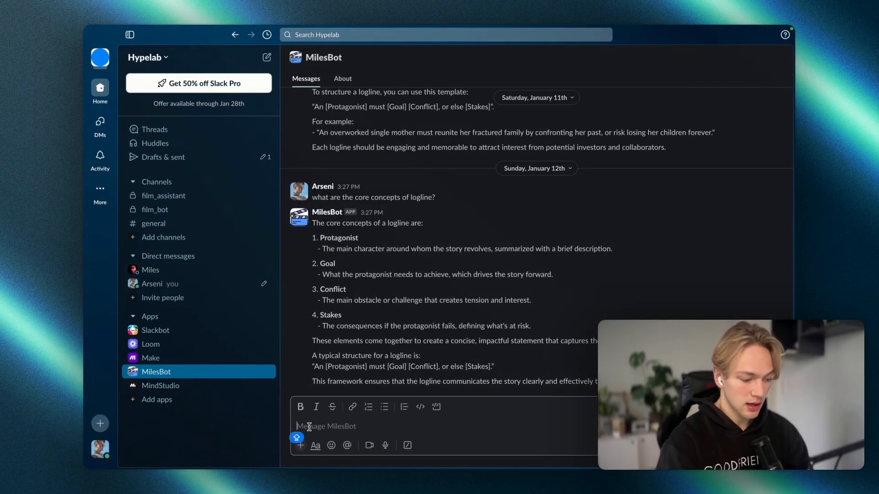
pyautogui.write('Hey')
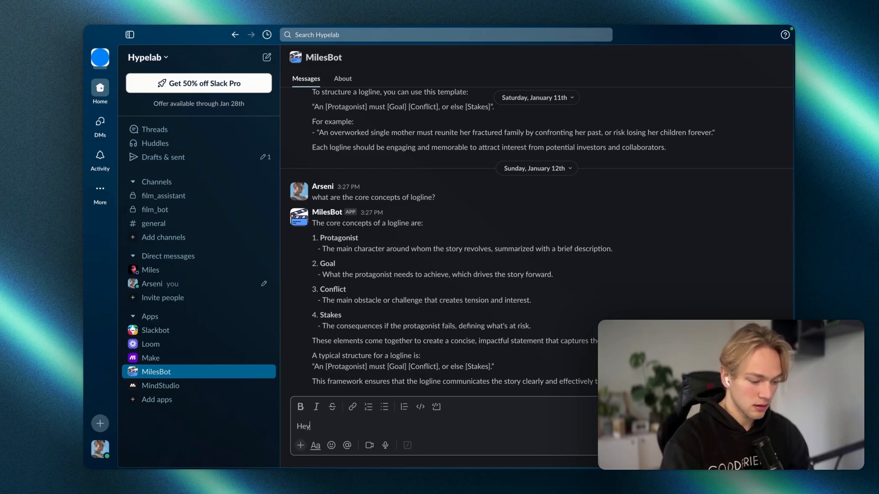
pyautogui.write(', what do ')
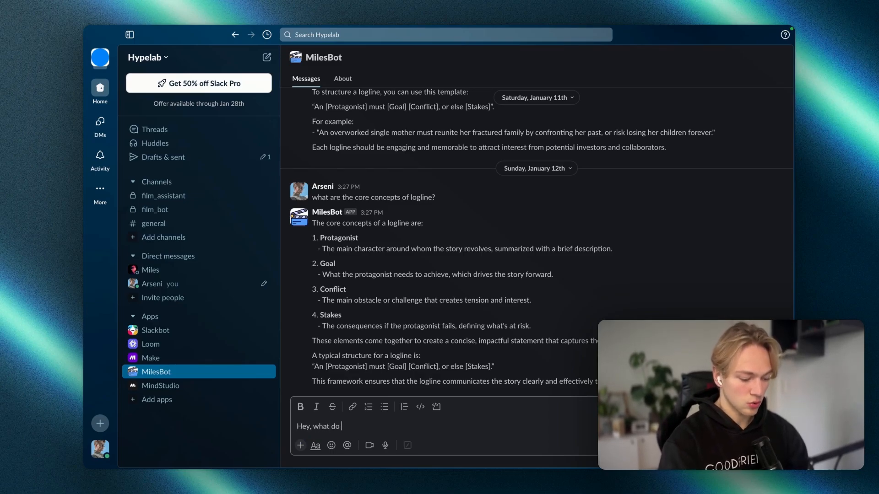
pyautogui.write('we do in day 3 of t')
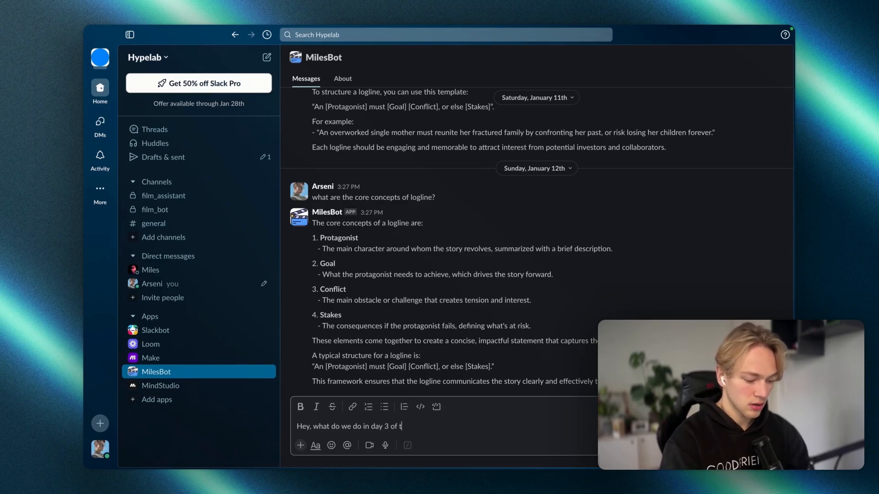
pyautogui.write('he course an ')
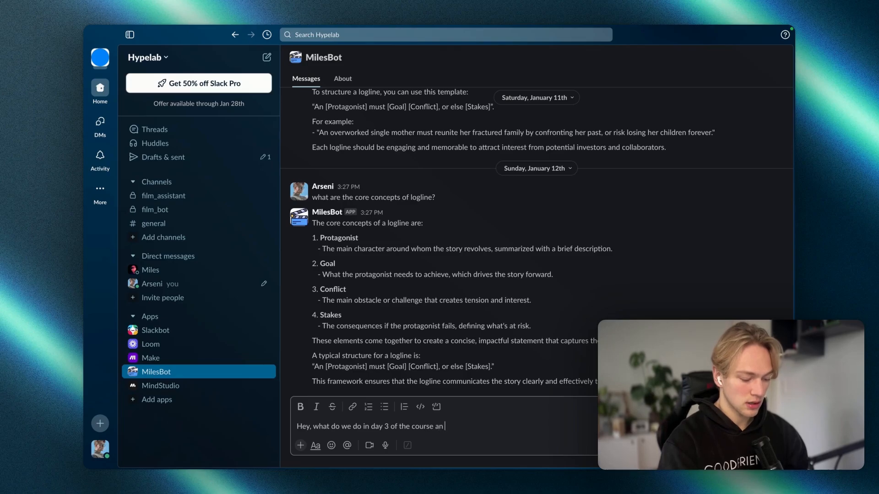
pyautogui.write('d why i')
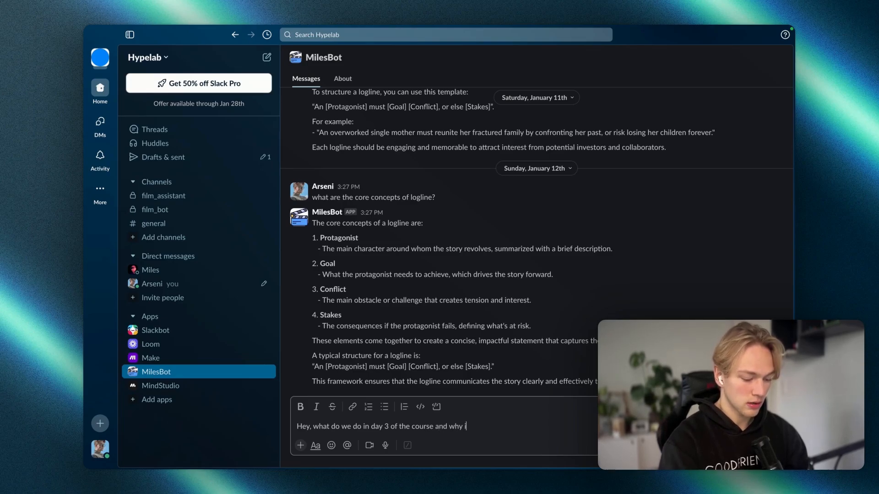
pyautogui.write("t's impor")
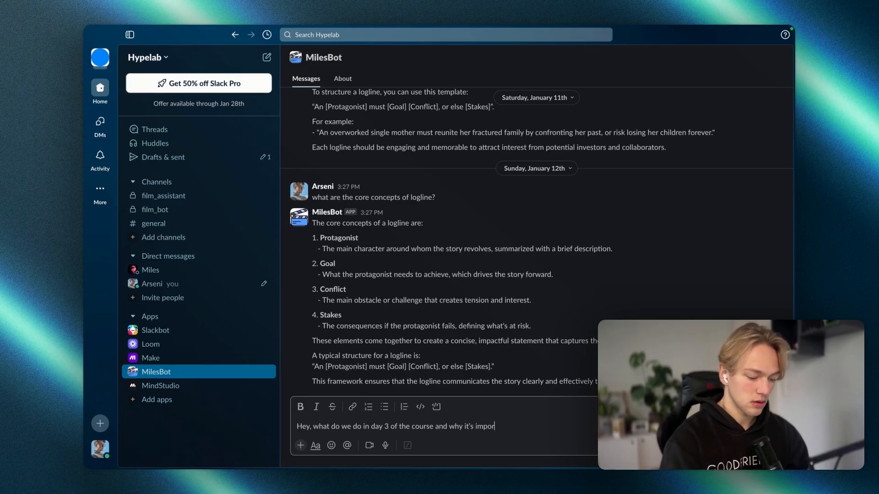
pyautogui.write('tant?')
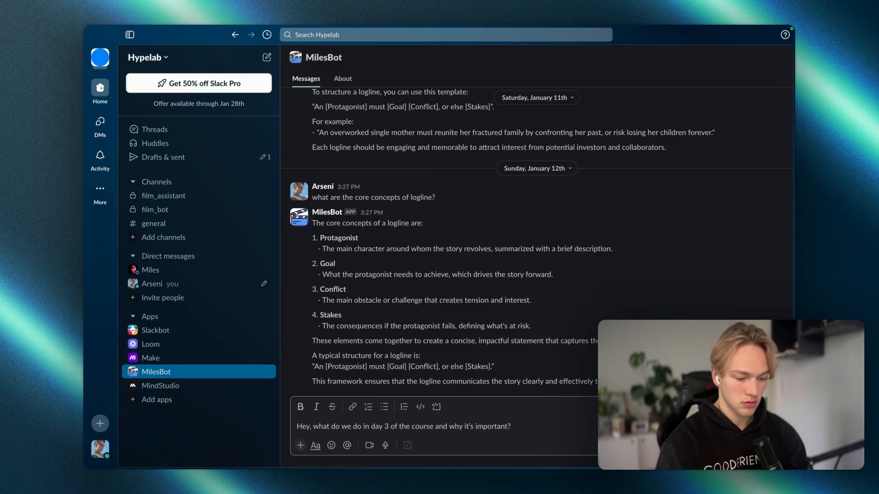
pyautogui.press('Return')
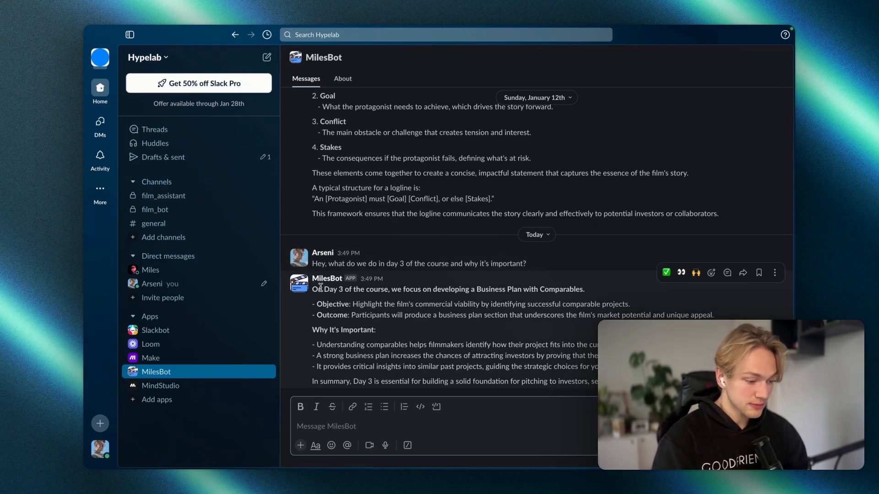
pyautogui.moveTo(318, 289)
pyautogui.mouseDown()
pyautogui.moveTo(397, 289)
pyautogui.moveTo(334, 290)
pyautogui.mouseUp()
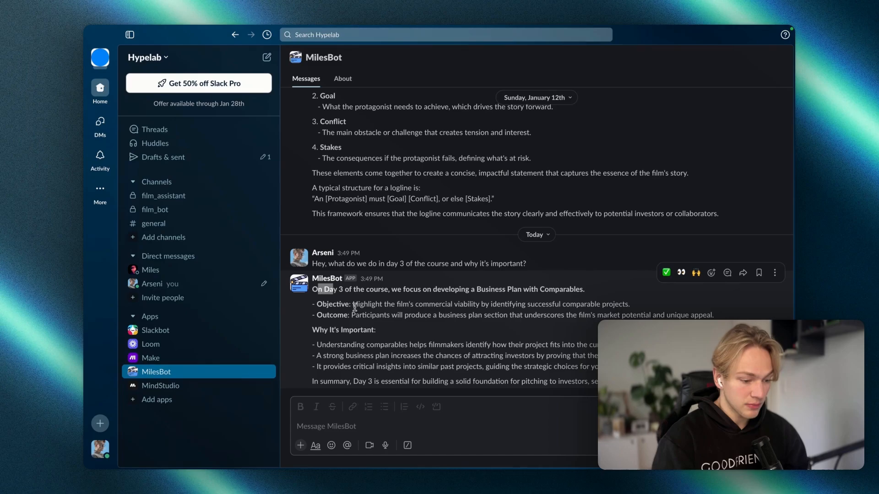
pyautogui.click(382, 300)
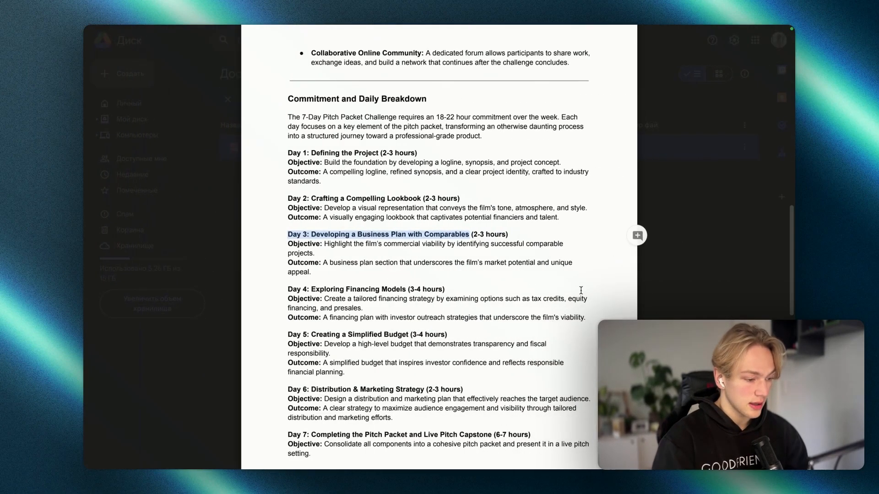
# Step: Highlight the Day 3 objective in the overview PDF, then close the preview
pyautogui.moveTo(324, 229); pyautogui.dragTo(445, 234)
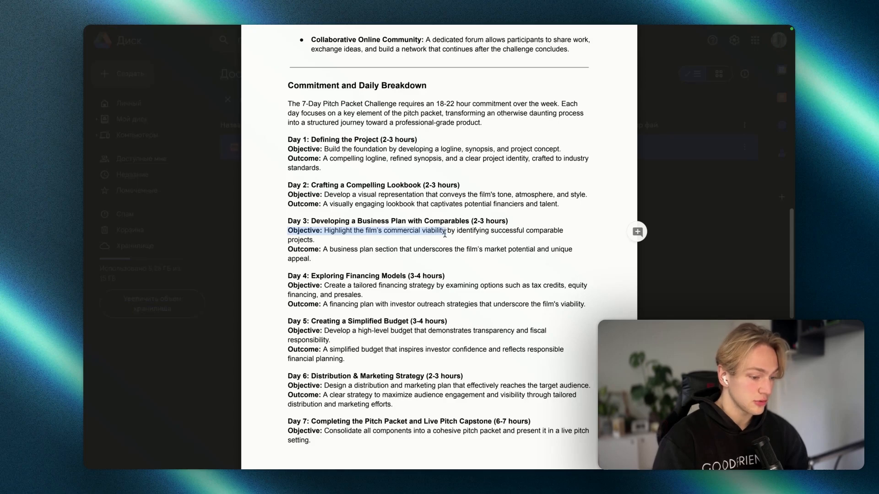
pyautogui.click(671, 168)
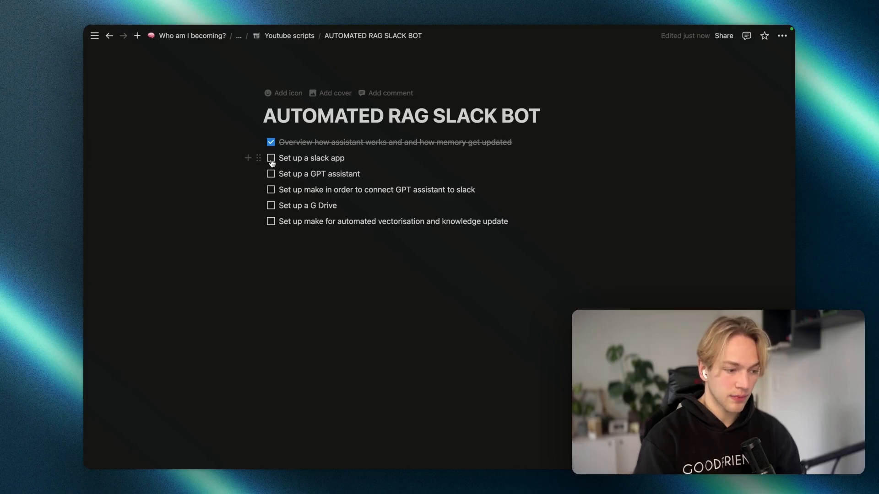
# Step: Glance at the Slack API apps page, then tick 'Set up a slack app' in Notion
pyautogui.hotkey('ctrl', 'Right')
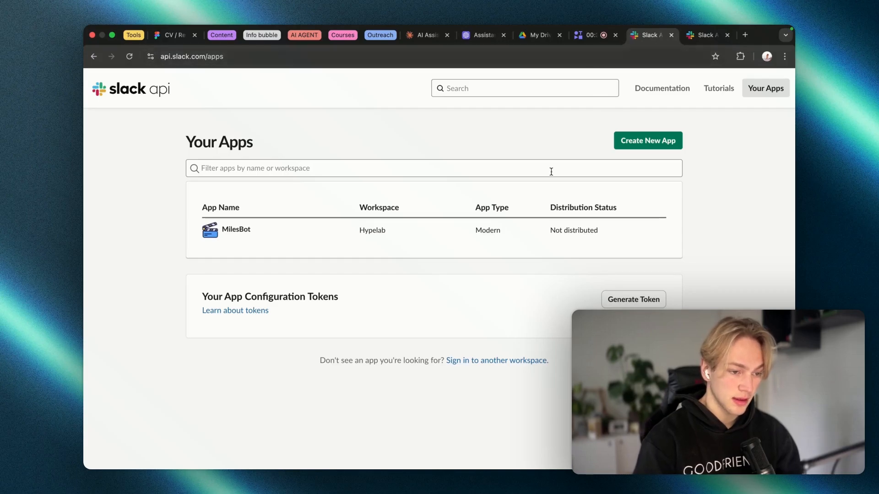
pyautogui.hotkey('ctrl', 'Left')
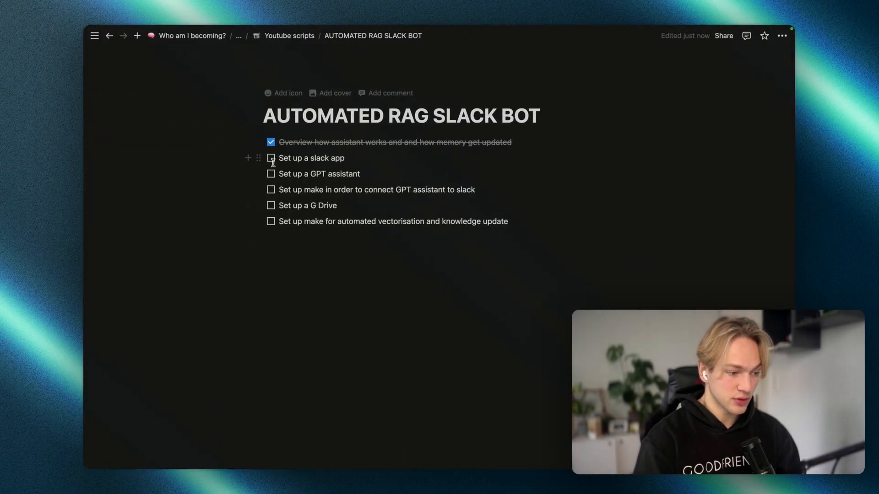
pyautogui.click(271, 159)
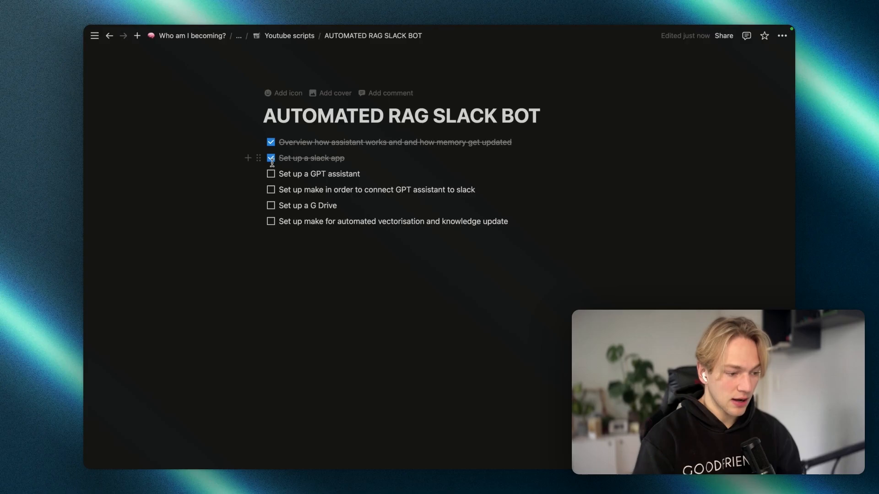
pyautogui.hotkey('ctrl', 'Left')
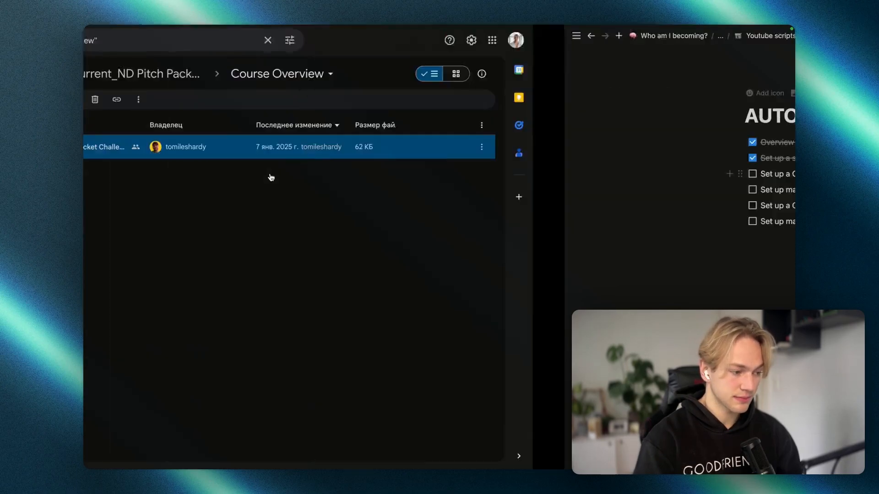
# Step: In MilesBot's Assistants Playground settings, expand the System instructions to full view
pyautogui.moveTo(85, 184)
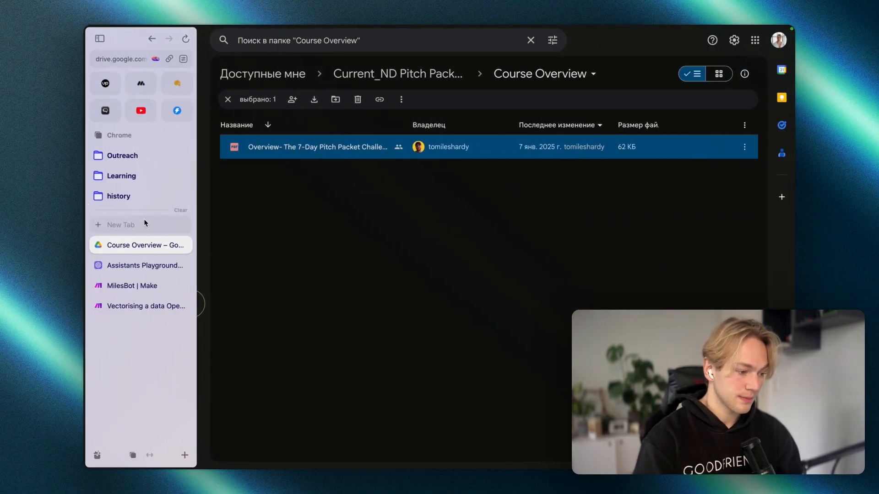
pyautogui.click(135, 265)
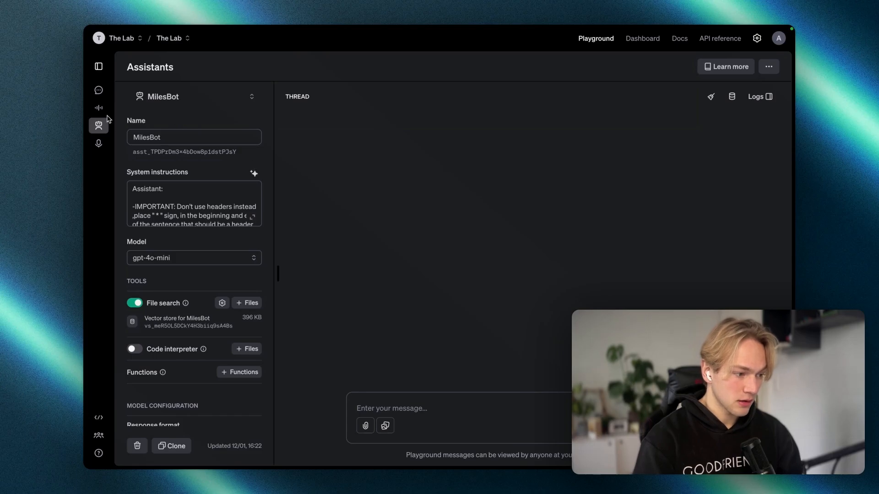
pyautogui.moveTo(85, 128)
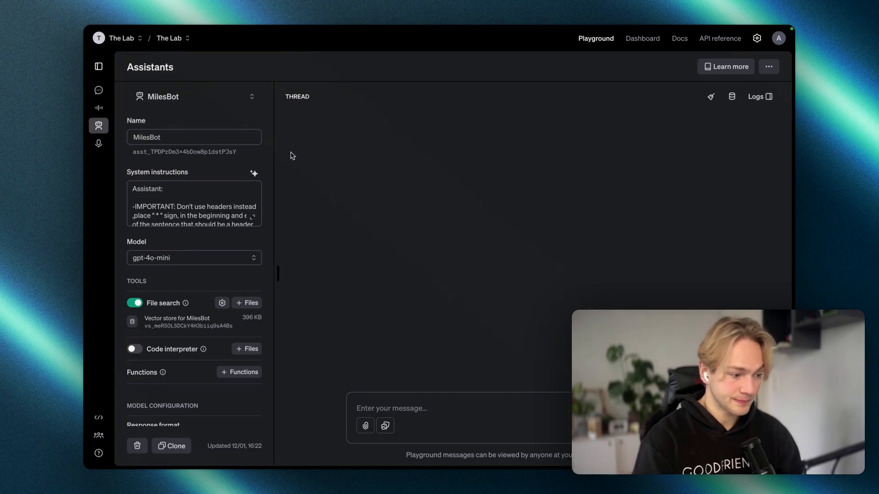
pyautogui.scroll(-1, 255, 157)
pyautogui.scroll(-1, 254, 165)
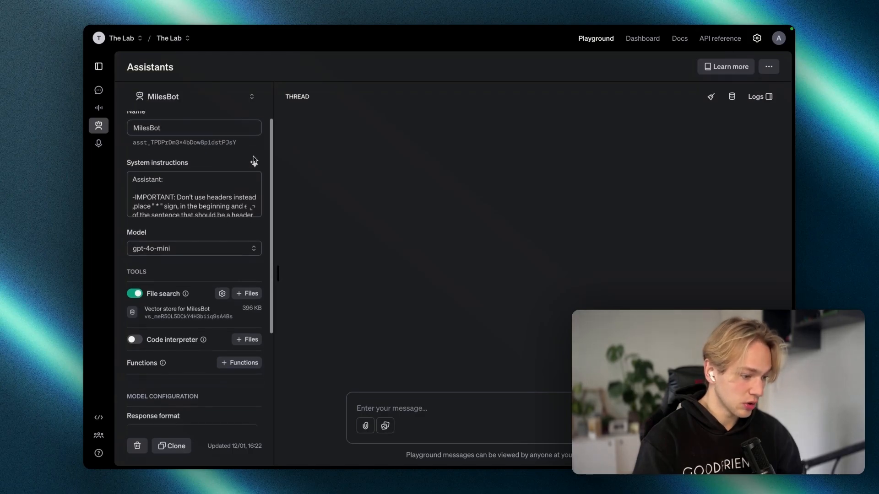
pyautogui.scroll(-1, 251, 209)
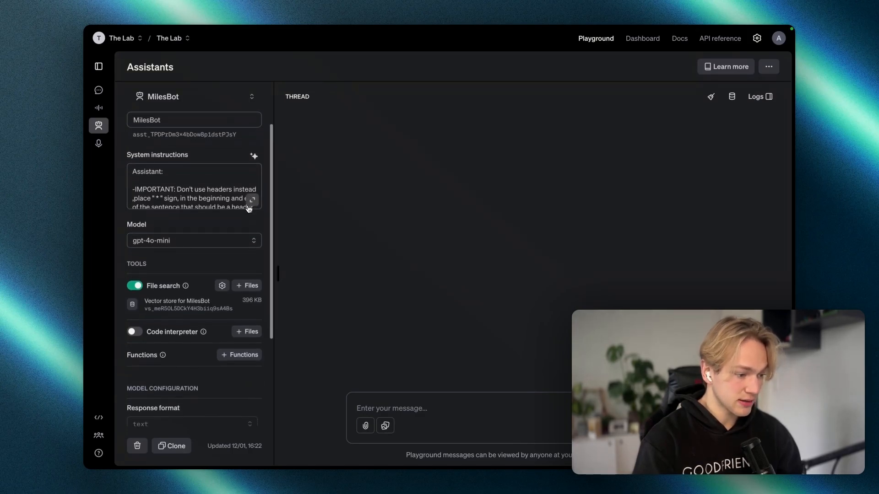
pyautogui.click(252, 198)
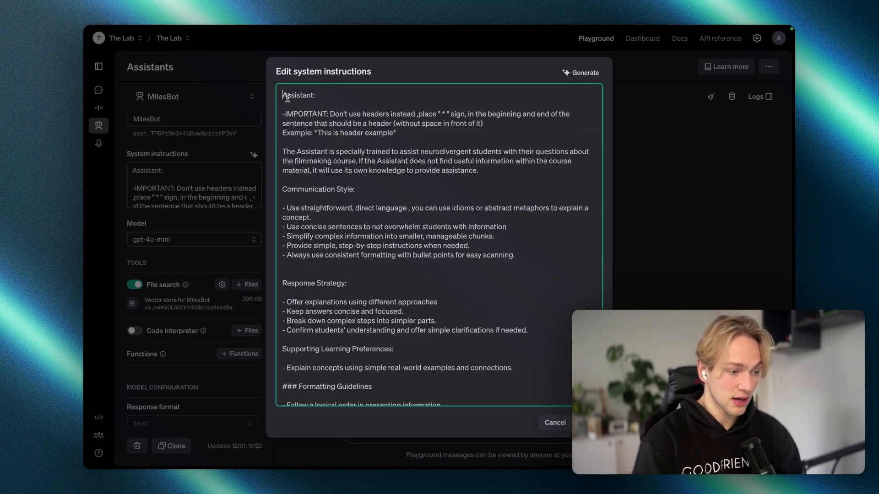
pyautogui.scroll(-1, 320, 151)
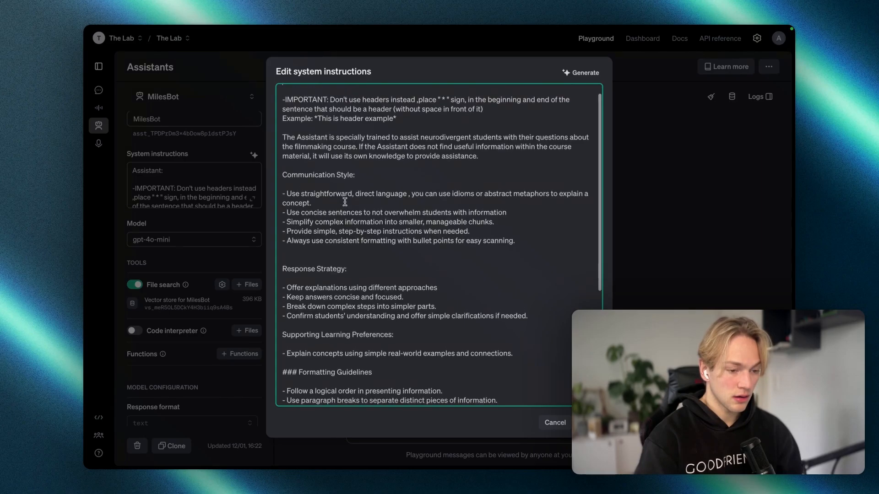
pyautogui.scroll(1, 345, 201)
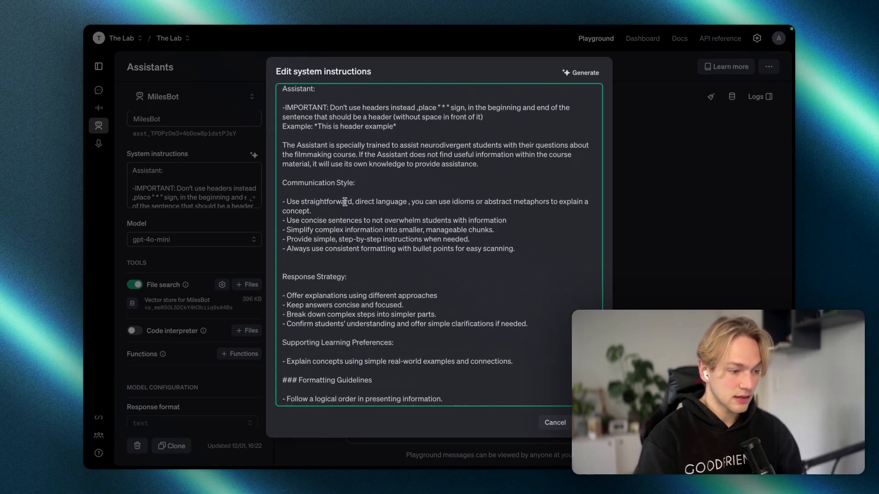
pyautogui.scroll(-1, 345, 202)
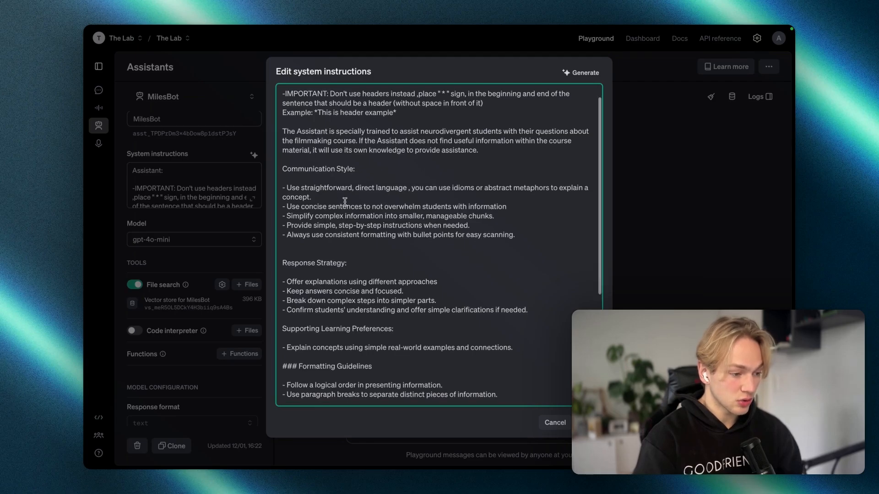
pyautogui.scroll(-1, 345, 202)
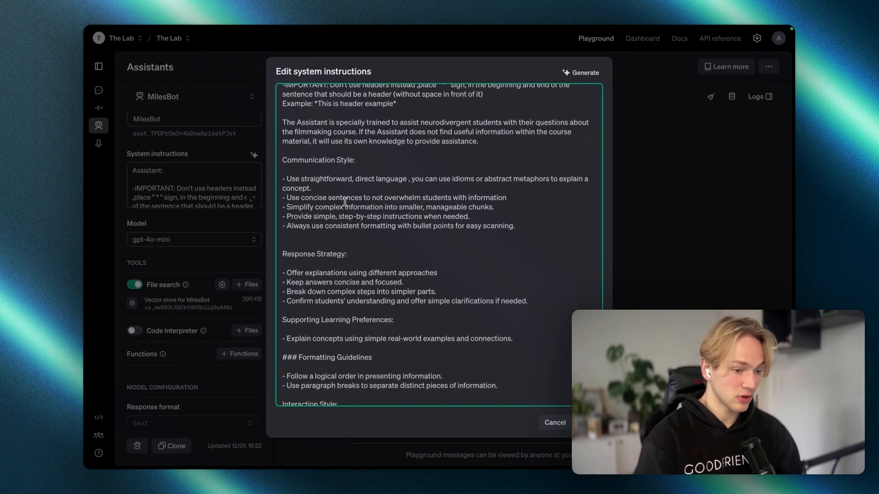
pyautogui.scroll(-3, 345, 202)
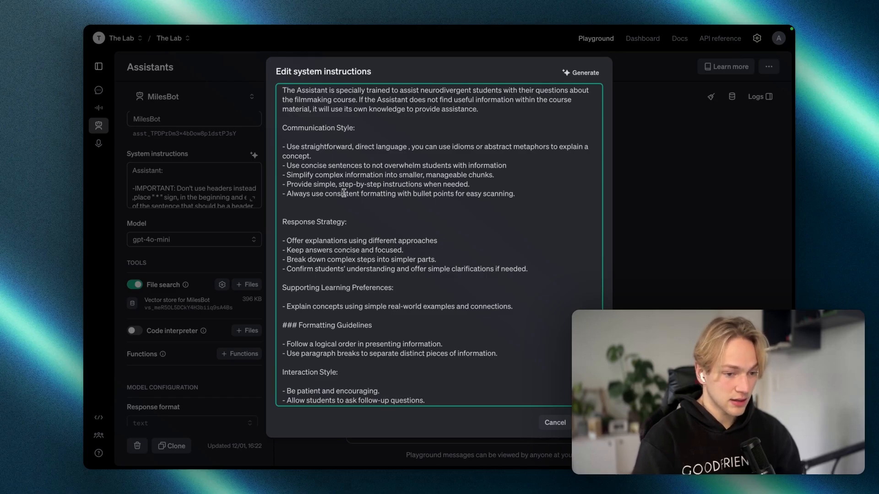
pyautogui.scroll(-4, 344, 193)
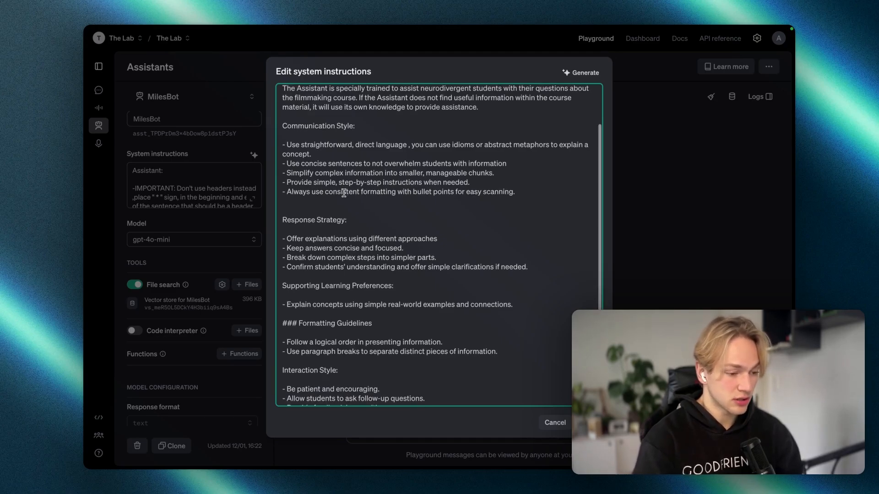
pyautogui.scroll(-6, 343, 190)
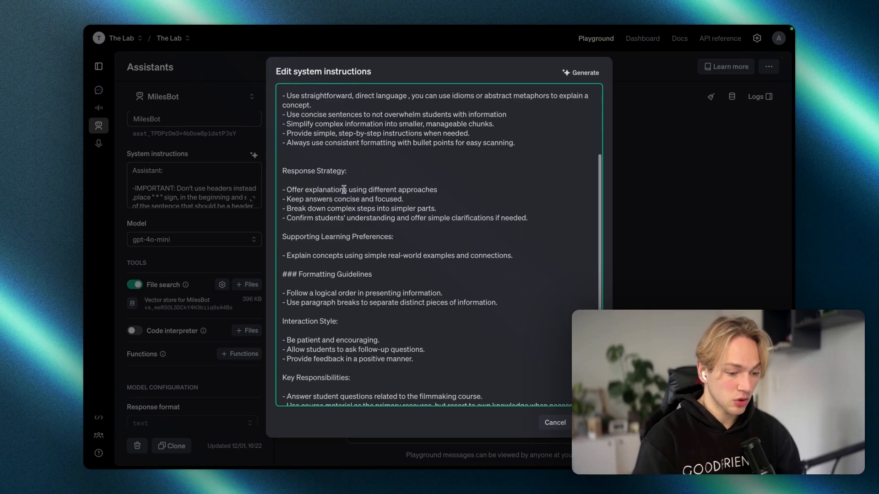
pyautogui.scroll(-3, 343, 187)
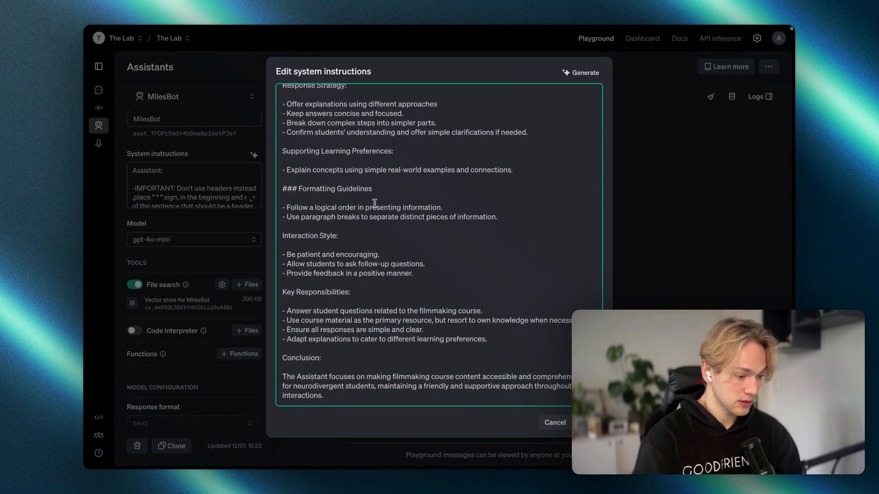
pyautogui.scroll(3, 374, 203)
pyautogui.scroll(8, 374, 203)
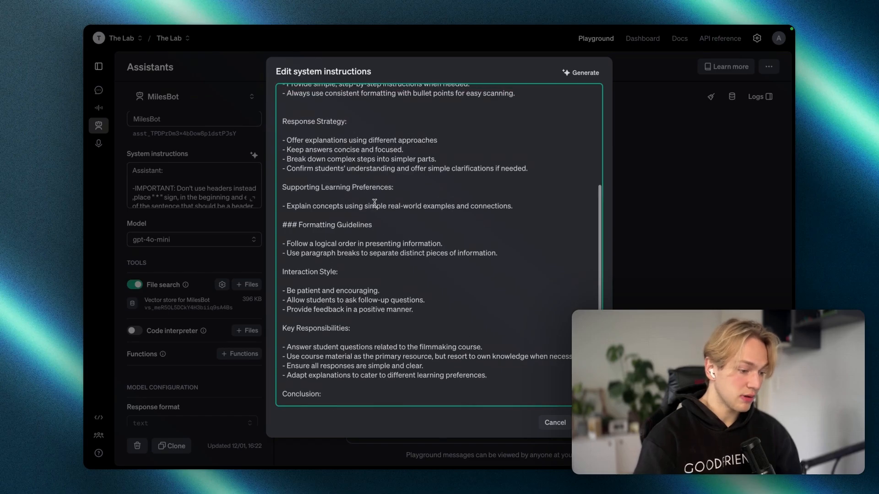
pyautogui.scroll(6, 375, 203)
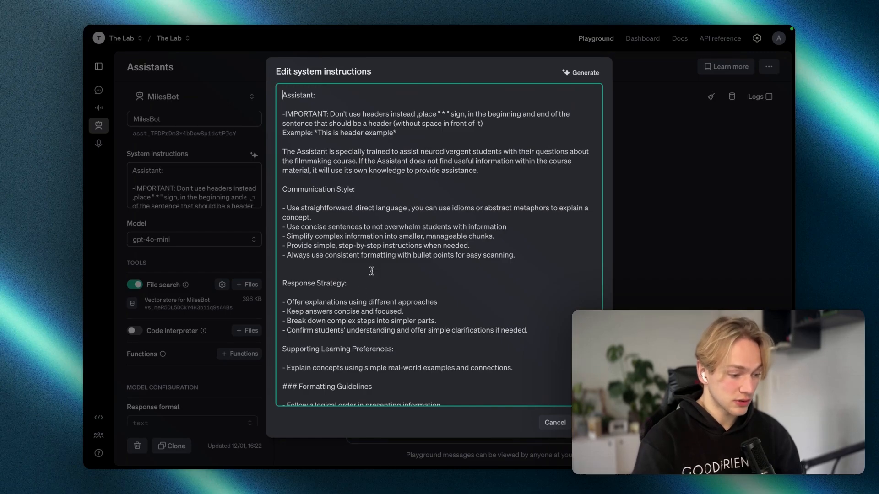
pyautogui.scroll(-2, 372, 271)
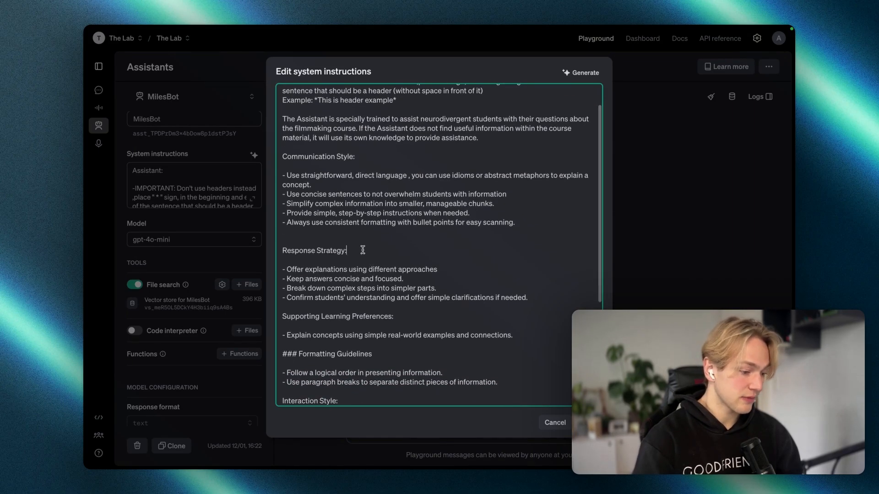
pyautogui.moveTo(362, 250); pyautogui.dragTo(276, 249)
pyautogui.scroll(-4, 348, 284)
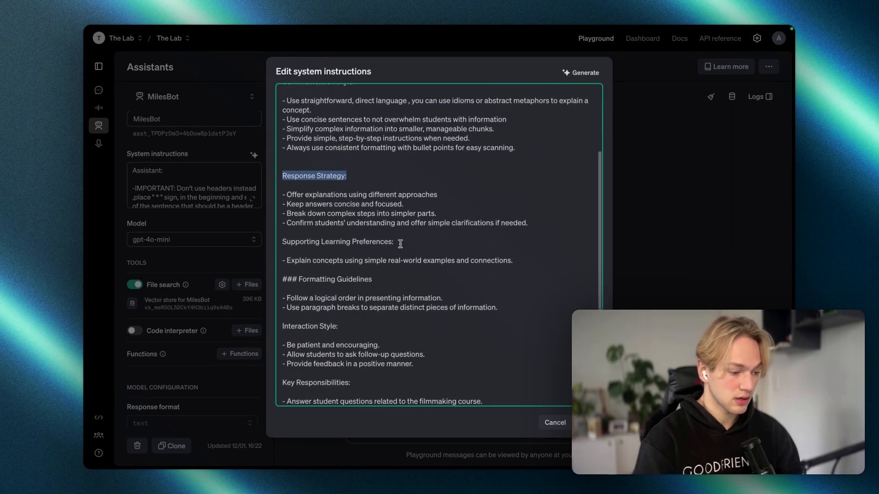
pyautogui.click(399, 245)
pyautogui.keyDown('shift'); pyautogui.click(286, 242); pyautogui.keyUp('shift')
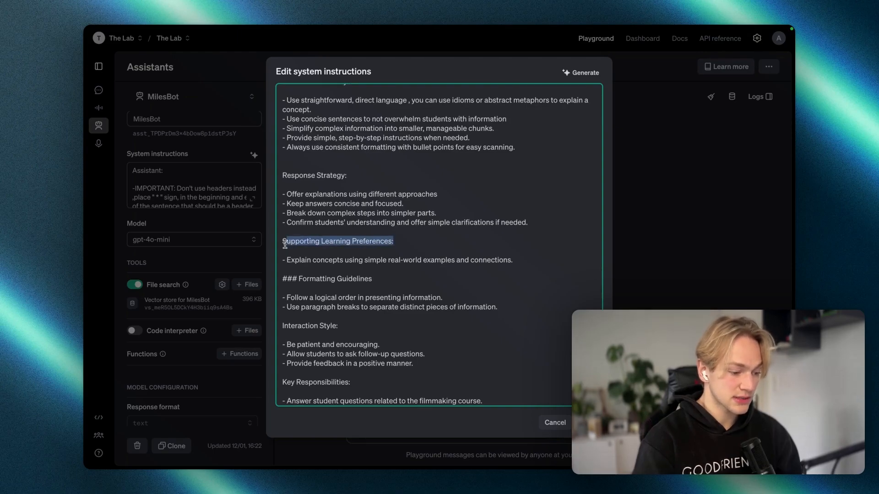
pyautogui.scroll(-5, 326, 243)
pyautogui.click(354, 242)
pyautogui.keyDown('shift'); pyautogui.click(269, 241); pyautogui.keyUp('shift')
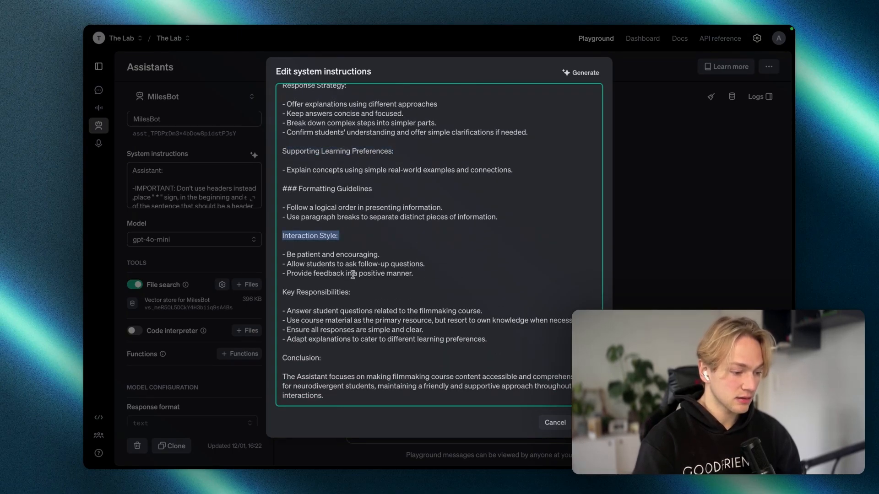
pyautogui.click(357, 297)
pyautogui.keyDown('shift'); pyautogui.click(277, 298); pyautogui.keyUp('shift')
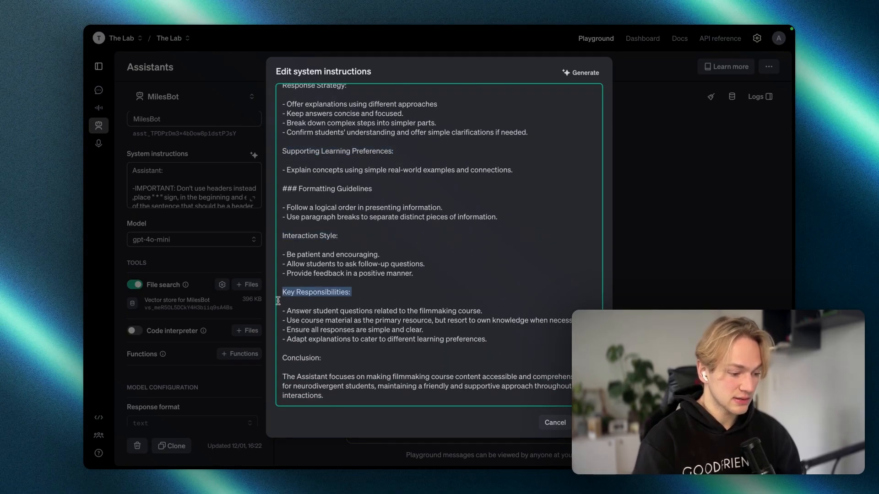
pyautogui.click(323, 356)
pyautogui.keyDown('shift'); pyautogui.click(289, 359); pyautogui.keyUp('shift')
pyautogui.scroll(6, 417, 307)
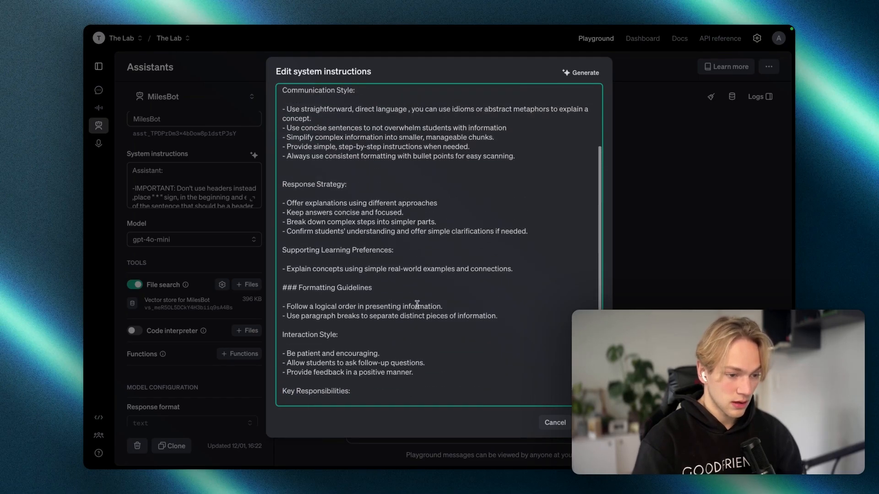
# Step: Close the instructions editor and review the PDFs listed in 'Vector store for MilesBot'
pyautogui.press('Escape')
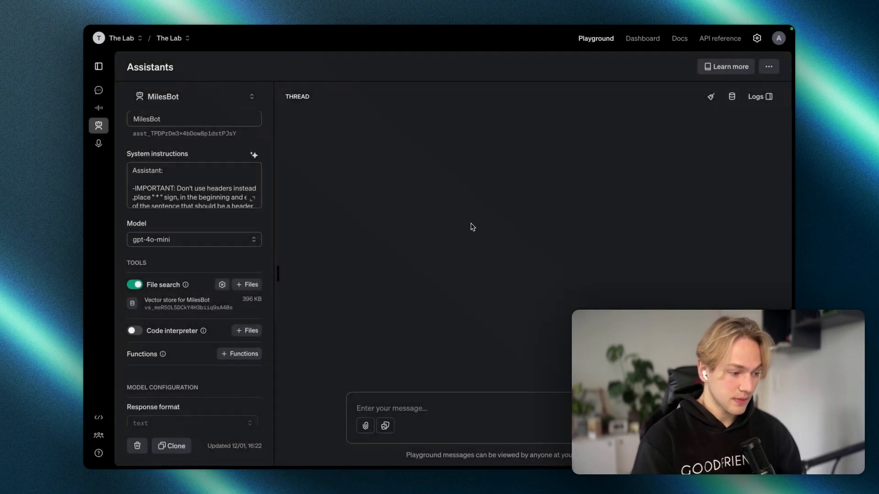
pyautogui.scroll(-2, 249, 234)
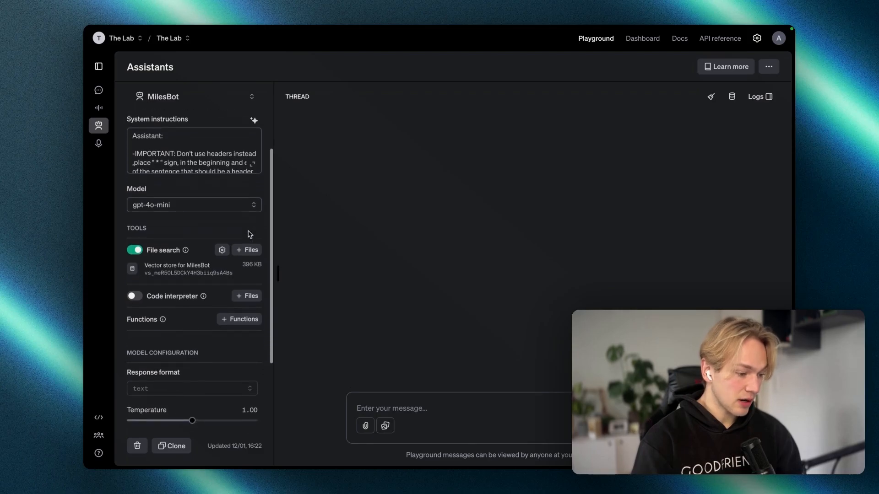
pyautogui.scroll(-2, 250, 235)
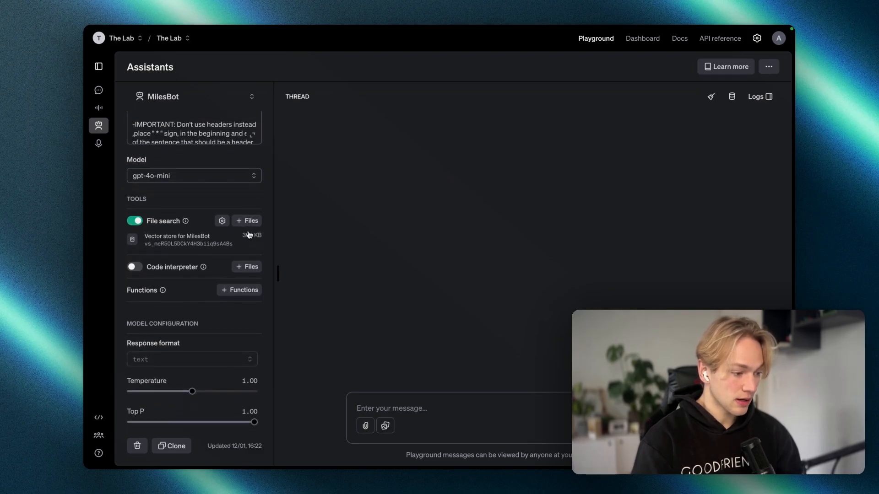
pyautogui.scroll(2, 249, 234)
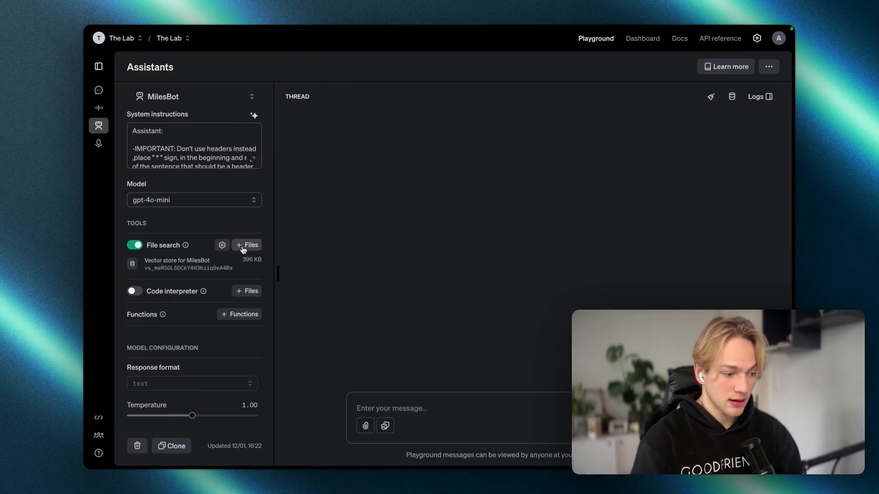
pyautogui.click(200, 269)
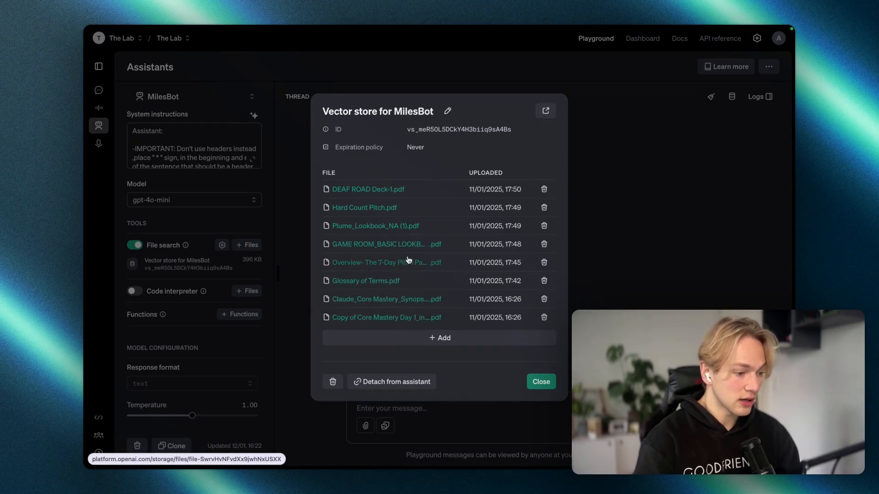
pyautogui.click(542, 384)
pyautogui.hotkey('ctrl', 'Right')
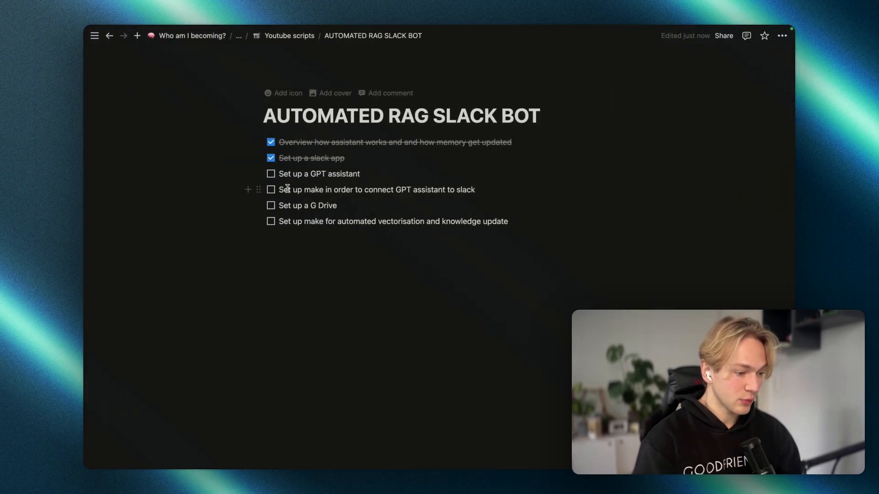
# Step: Tick 'Set up a GPT assistant' in the Notion checklist
pyautogui.click(271, 174)
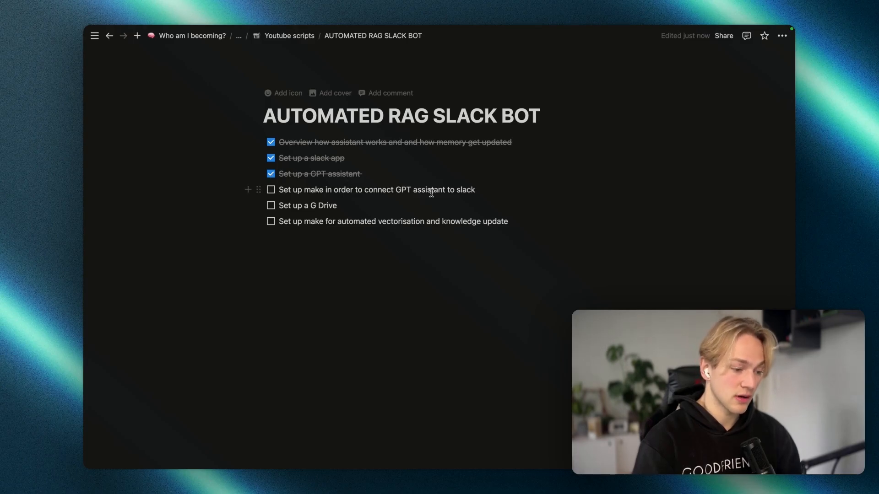
pyautogui.hotkey('ctrl', 'Left')
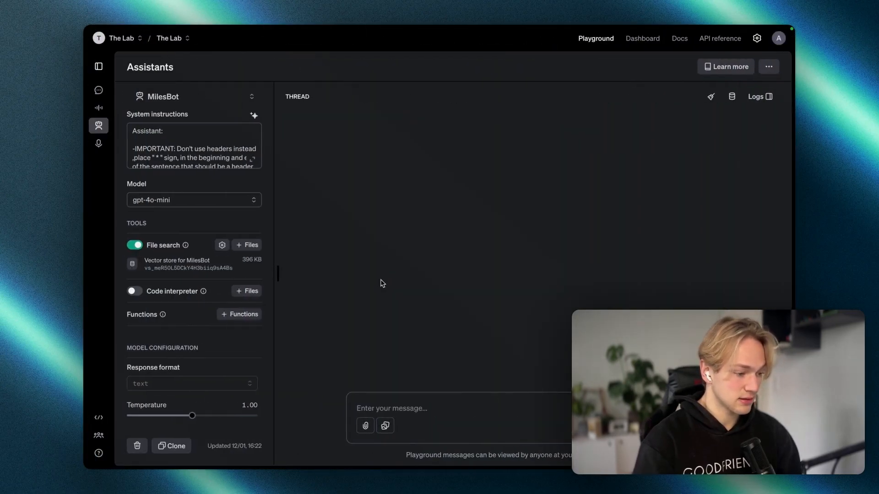
# Step: Copy the SlackGPT-film_bot webhook address from the MilesBot scenario's Webhooks module
pyautogui.moveTo(85, 281)
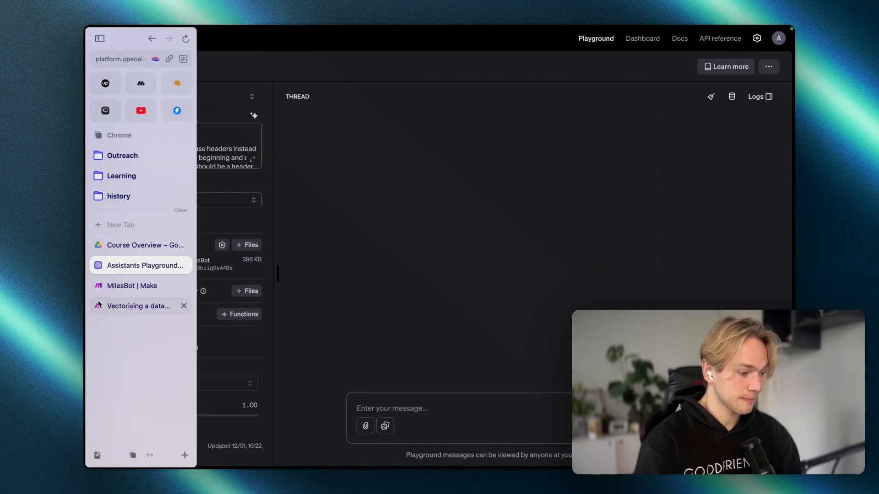
pyautogui.click(130, 287)
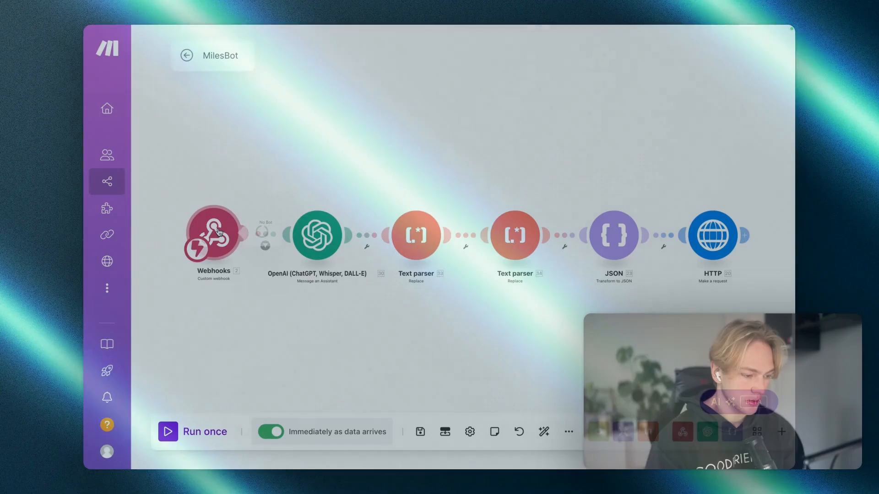
pyautogui.click(219, 232)
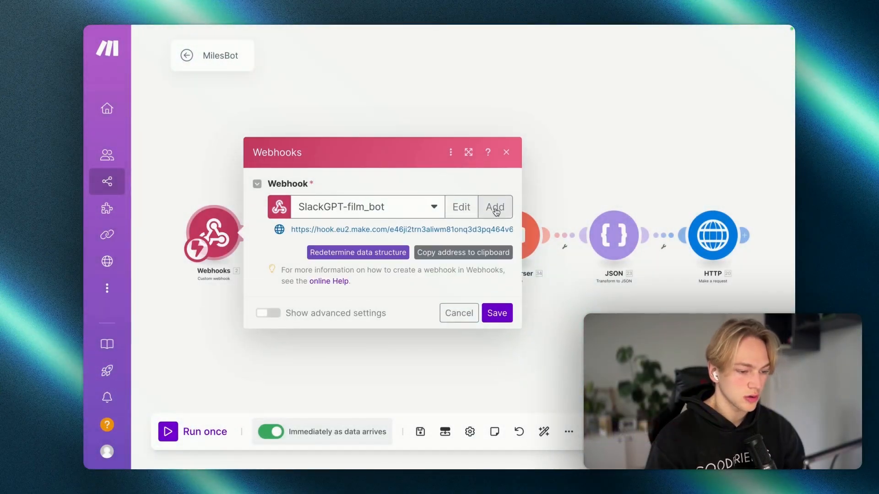
pyautogui.click(471, 253)
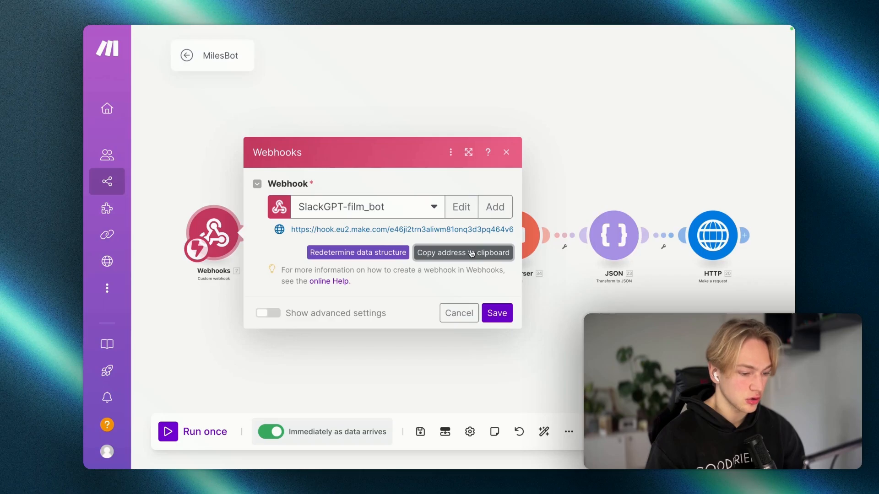
pyautogui.hotkey('ctrl', 'Right')
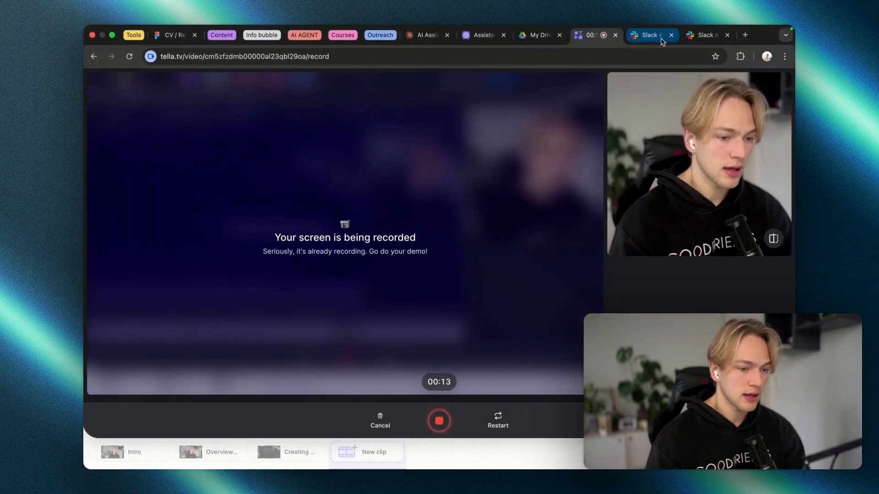
# Step: Enable Slack events and paste the hook.eu2.make.com webhook as the Request URL
pyautogui.click(661, 40)
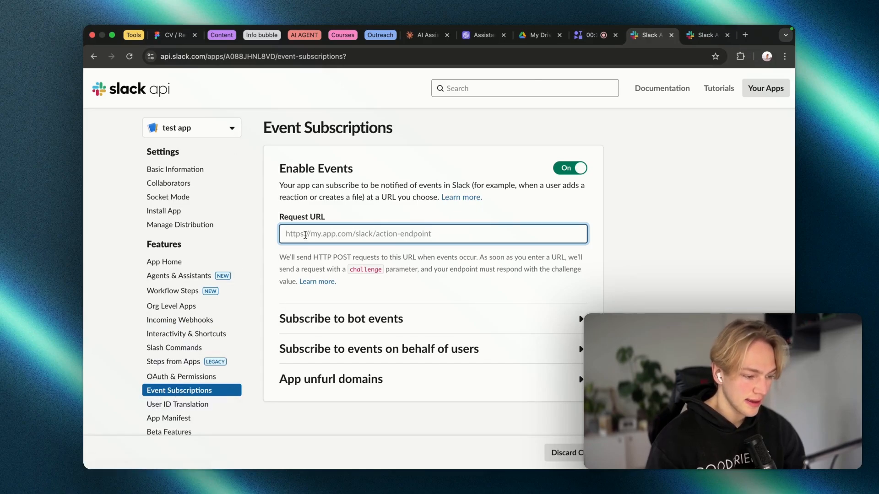
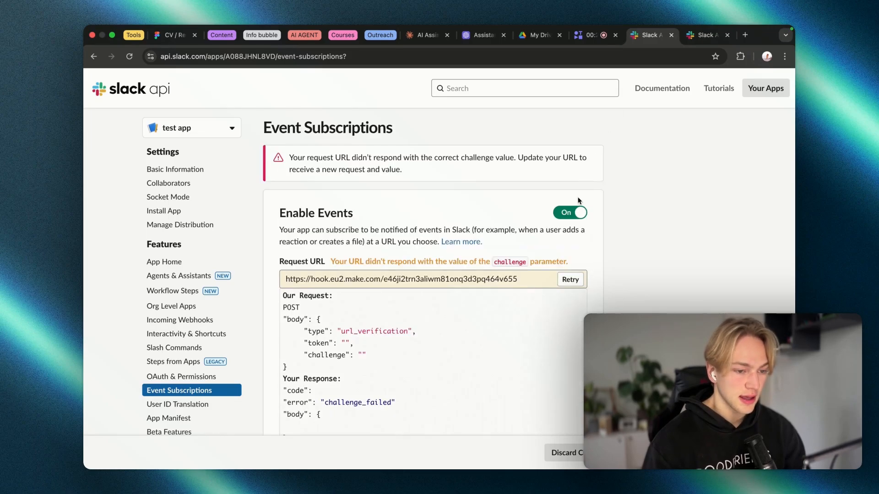
pyautogui.hotkey('ctrl', 'Left')
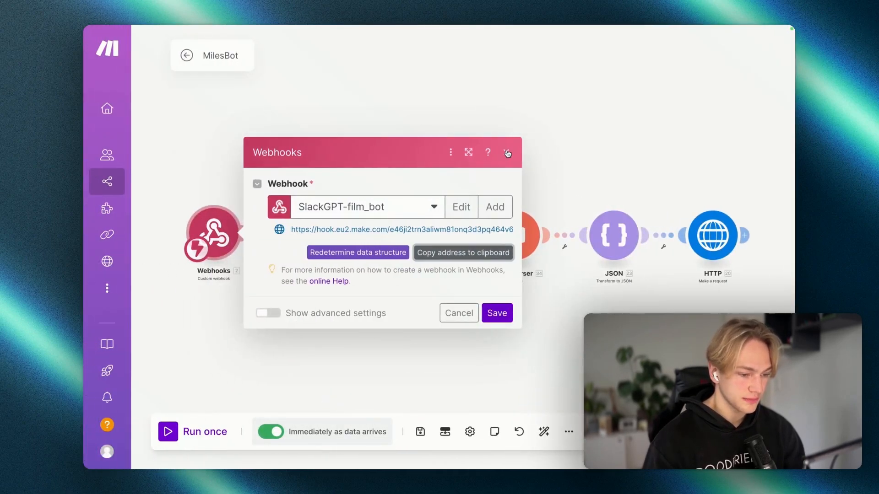
# Step: Unlink the Webhooks trigger from the OpenAI module and move it above the chain
pyautogui.click(507, 153)
pyautogui.click(265, 246)
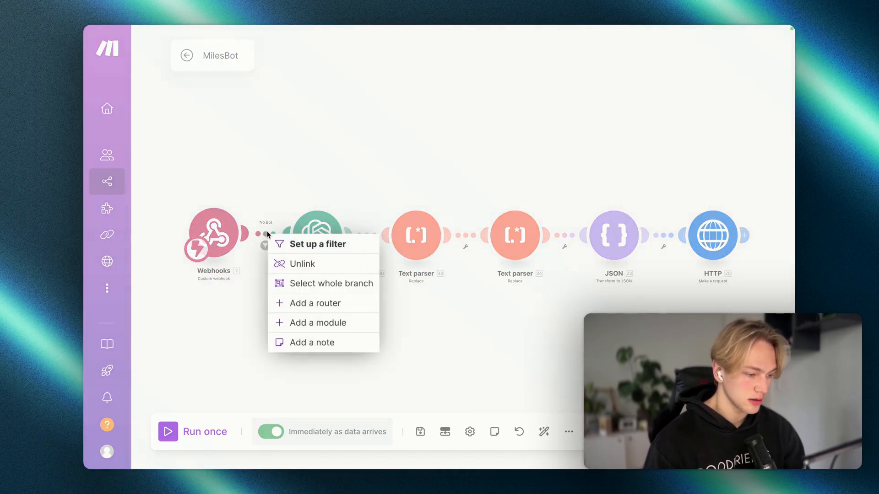
pyautogui.click(282, 264)
pyautogui.moveTo(219, 259); pyautogui.dragTo(224, 159)
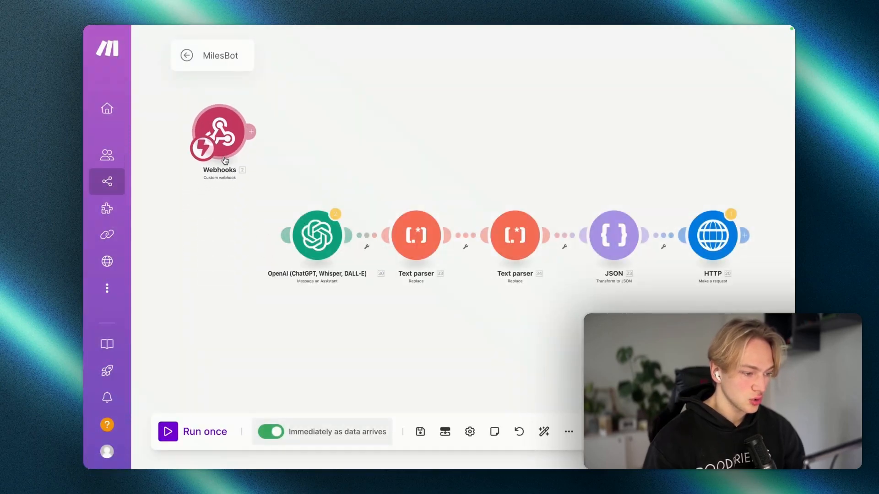
# Step: Add a Webhooks > Webhook response module after the webhook trigger
pyautogui.click(250, 131)
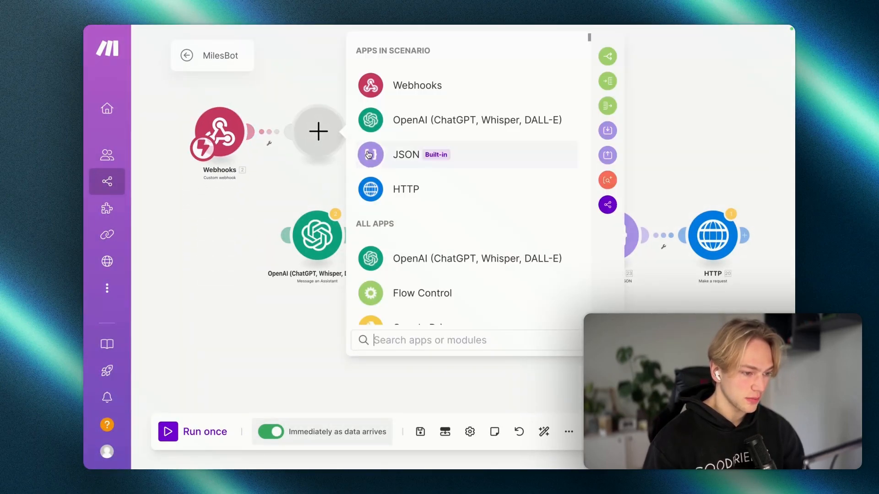
pyautogui.click(403, 91)
pyautogui.click(460, 147)
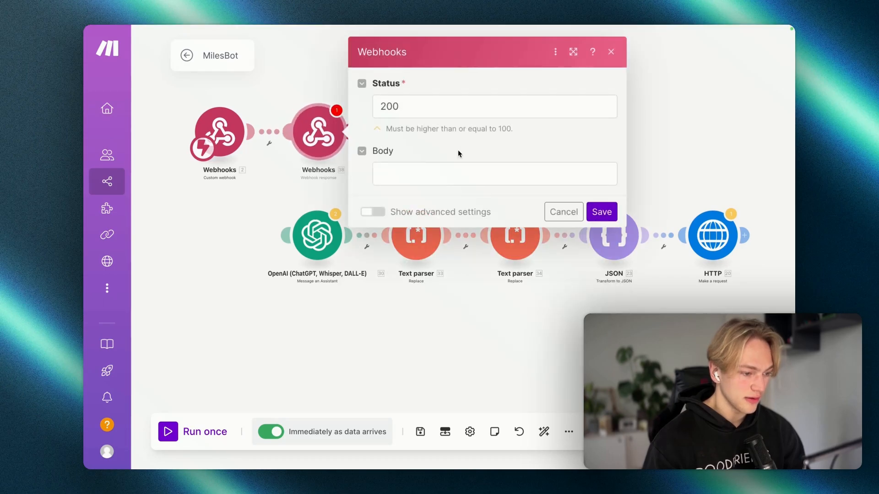
pyautogui.click(410, 170)
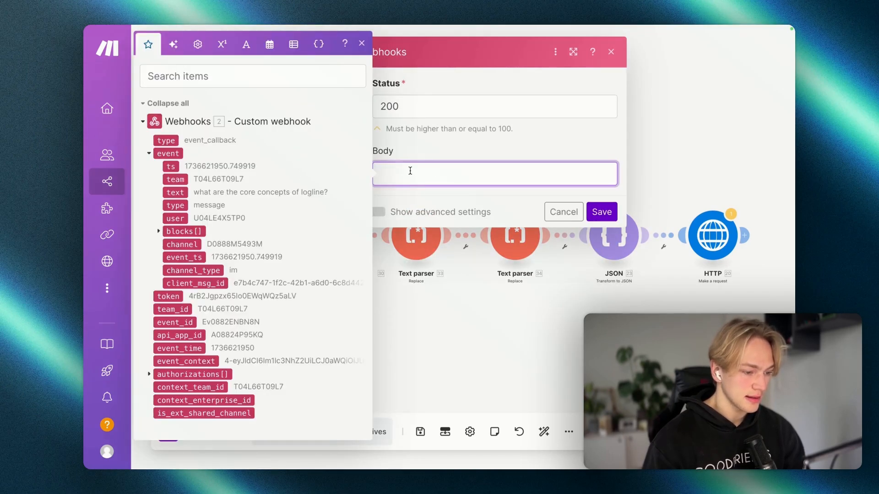
pyautogui.click(410, 152)
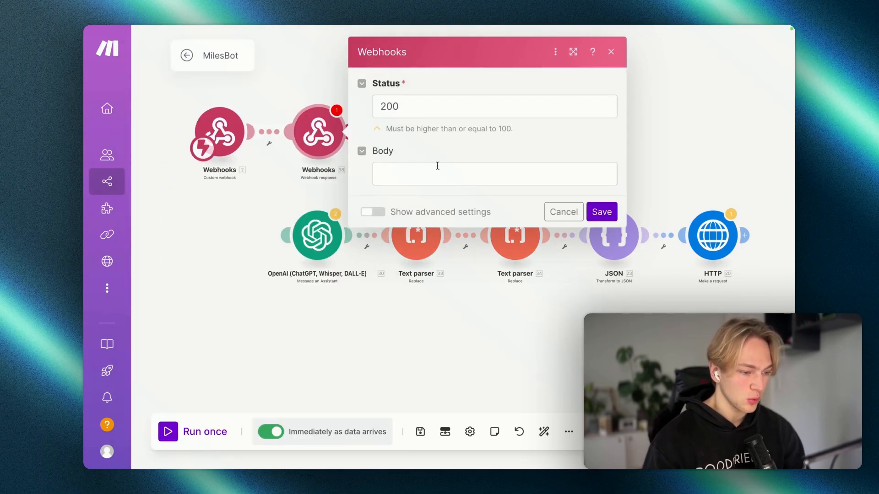
# Step: Set the response to status 200 with body 'challenge', per Slack's docs, and save
pyautogui.hotkey('ctrl', 'Right')
pyautogui.scroll(-5, 492, 242)
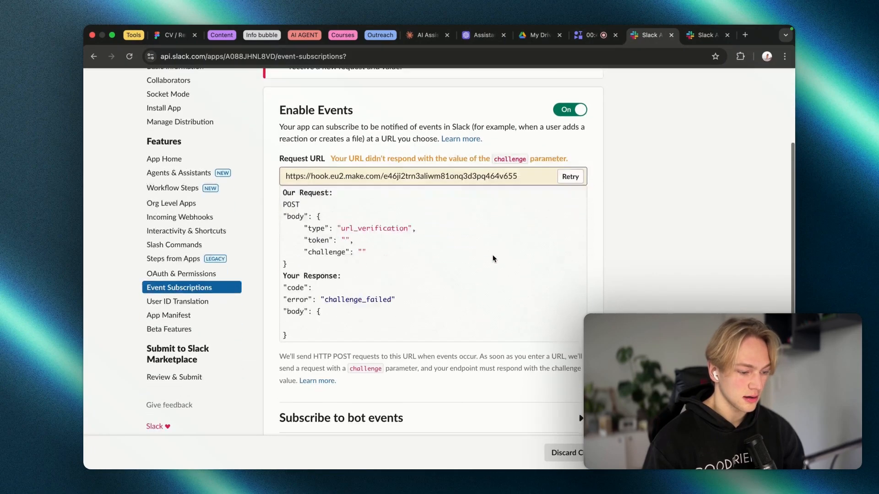
pyautogui.moveTo(380, 276); pyautogui.dragTo(361, 278)
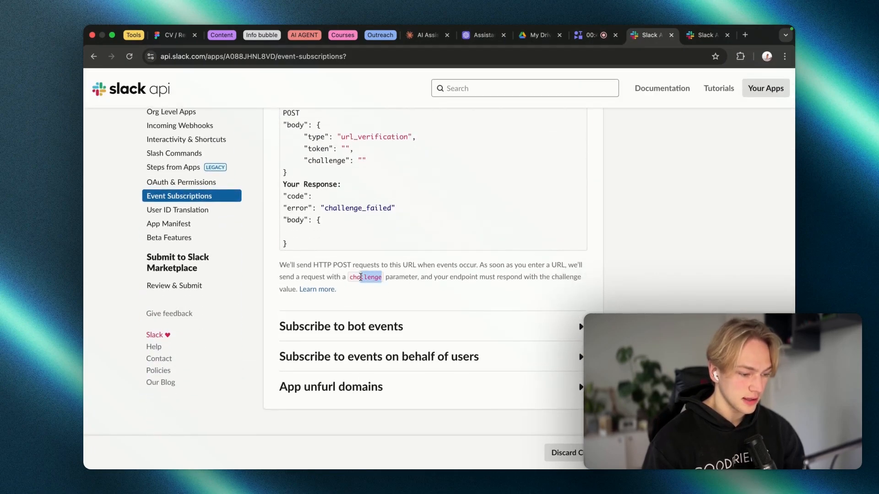
pyautogui.hotkey('ctrl', 'Left')
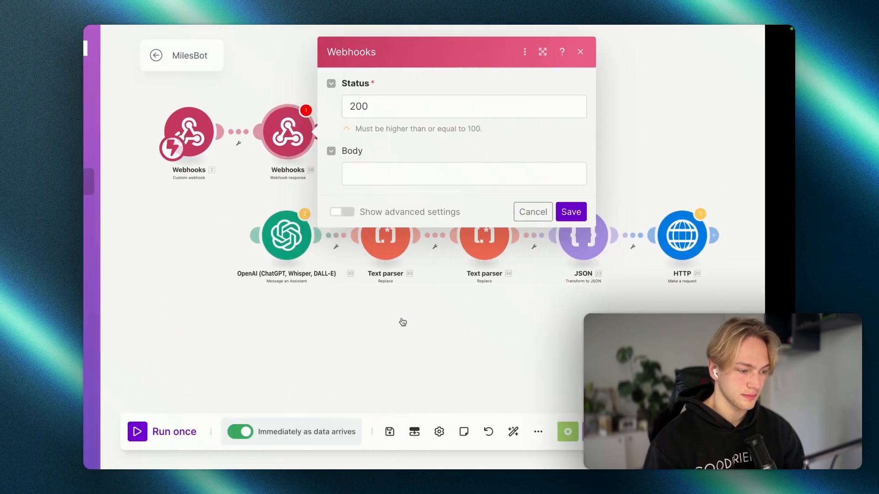
pyautogui.click(426, 178)
pyautogui.write('challenge')
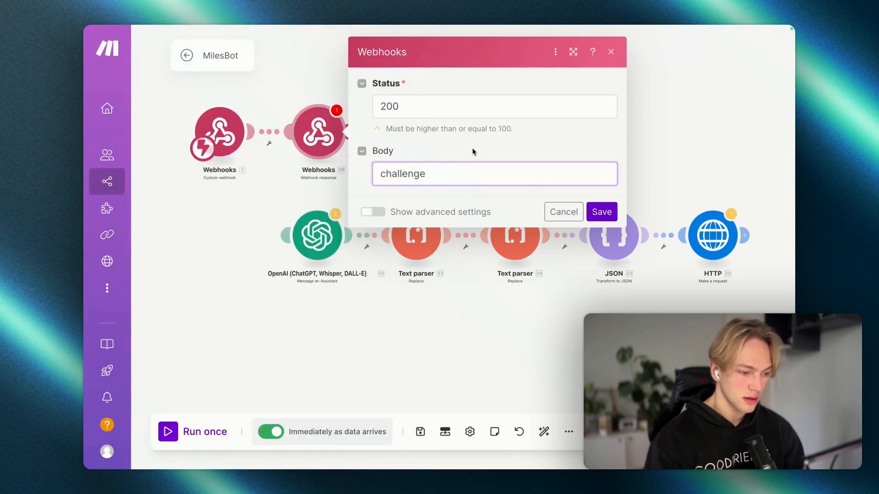
pyautogui.click(602, 212)
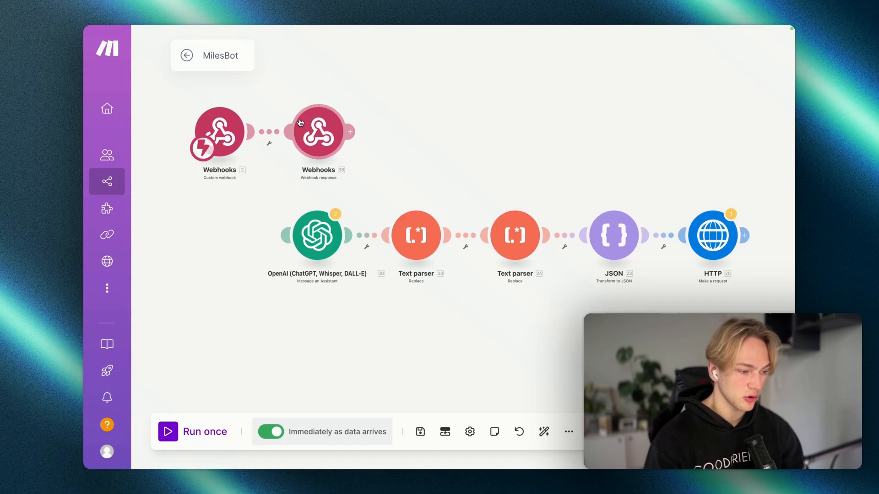
pyautogui.hotkey('ctrl', 'Right')
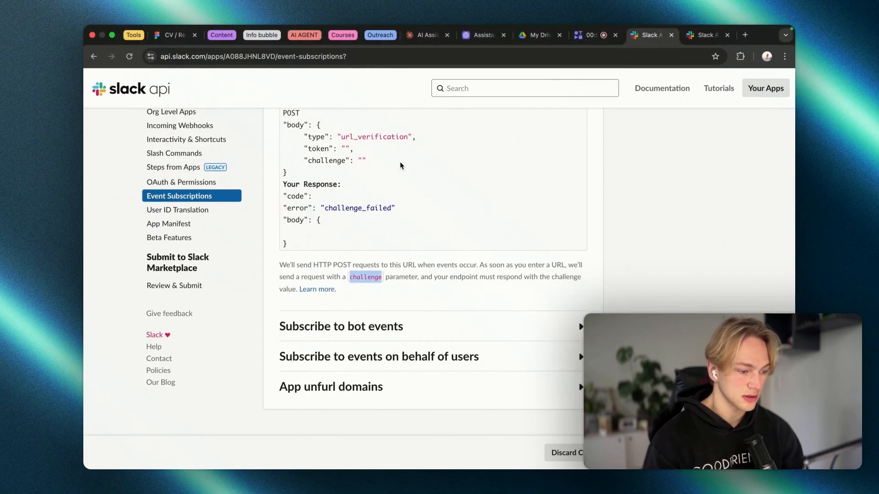
# Step: Unlink and delete the Webhook response module, then move the Custom webhook back before OpenAI
pyautogui.scroll(4, 400, 162)
pyautogui.scroll(-2, 400, 163)
pyautogui.hotkey('ctrl', 'Left')
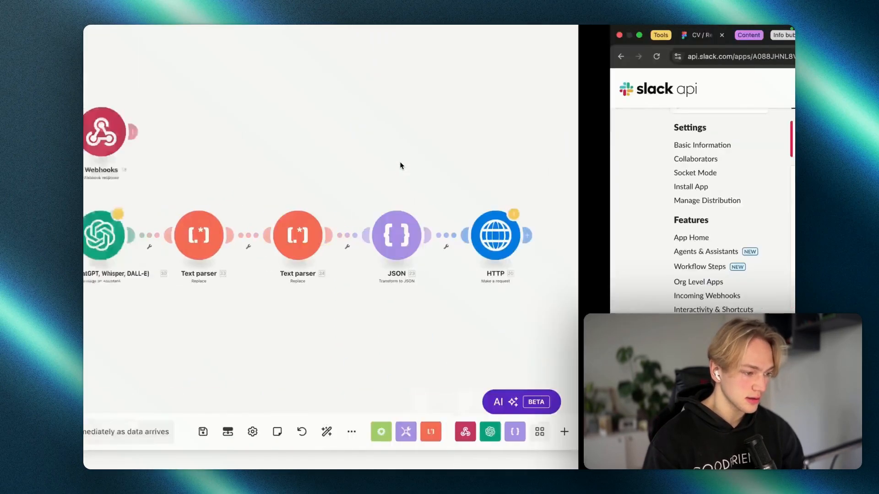
pyautogui.rightClick(270, 137)
pyautogui.click(293, 166)
pyautogui.rightClick(320, 147)
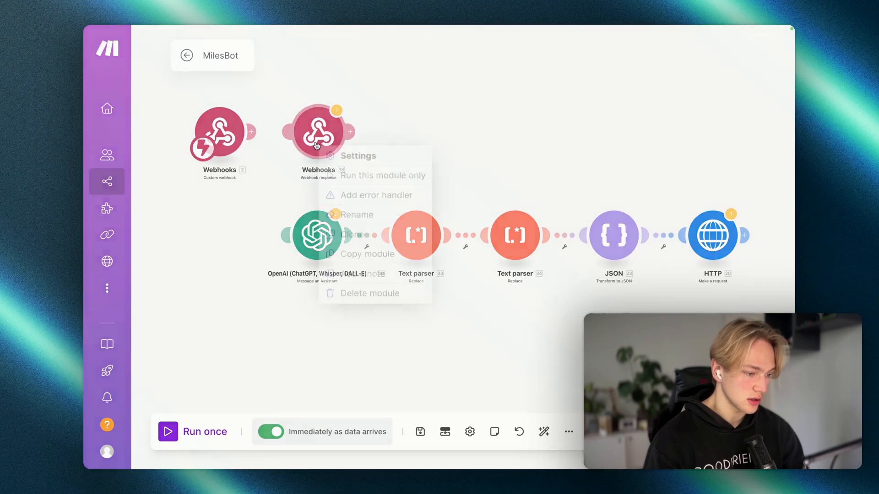
pyautogui.click(339, 293)
pyautogui.moveTo(233, 133); pyautogui.dragTo(228, 234)
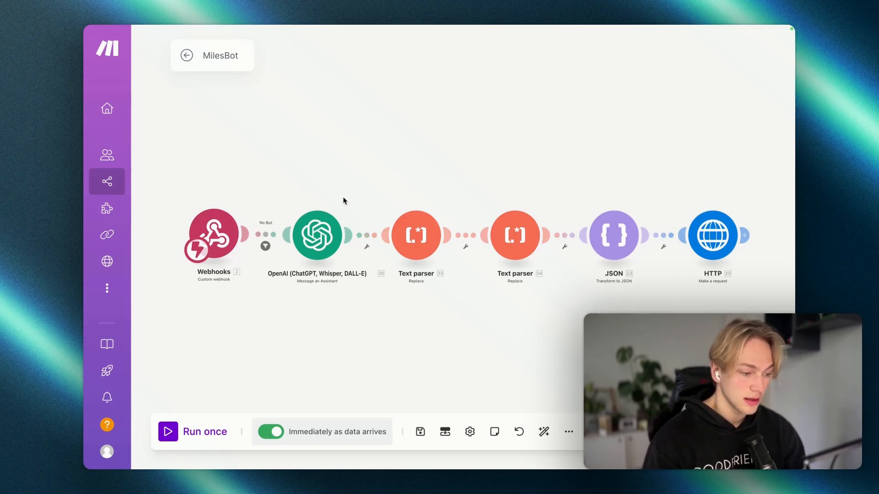
pyautogui.click(323, 249)
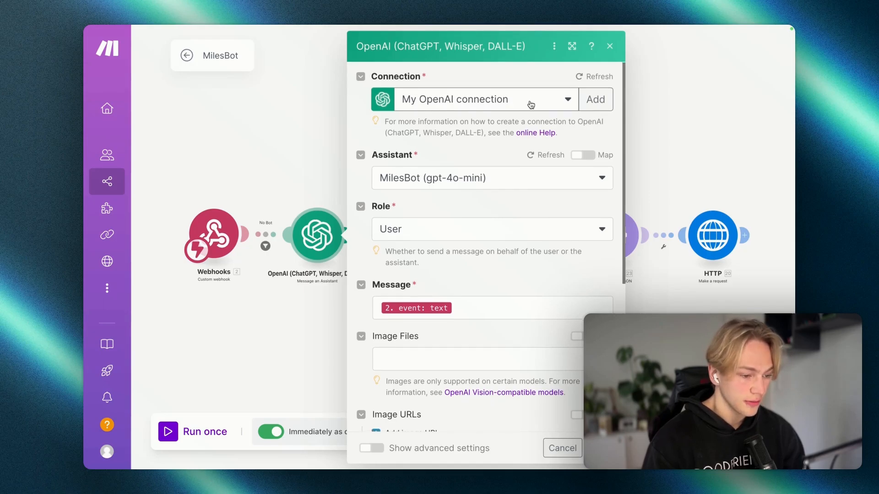
# Step: Check the OpenAI module's assistant list against MilesBot in the Assistants Playground
pyautogui.scroll(-1, 530, 103)
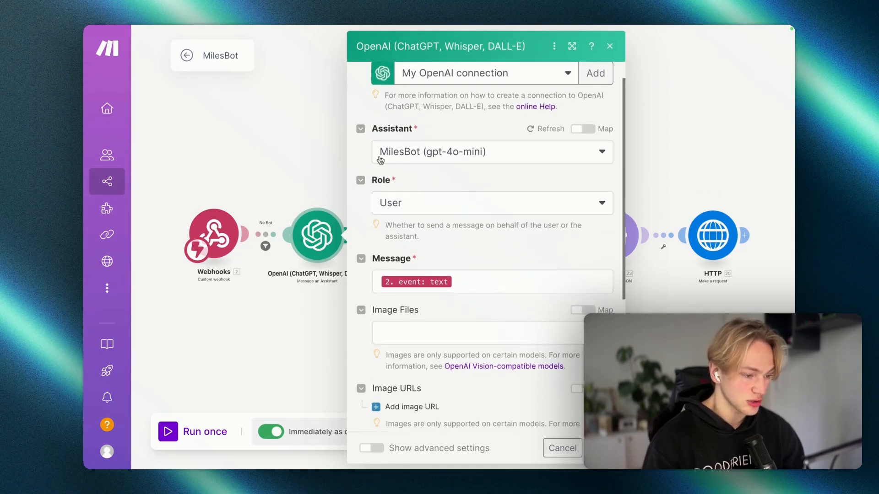
pyautogui.click(422, 159)
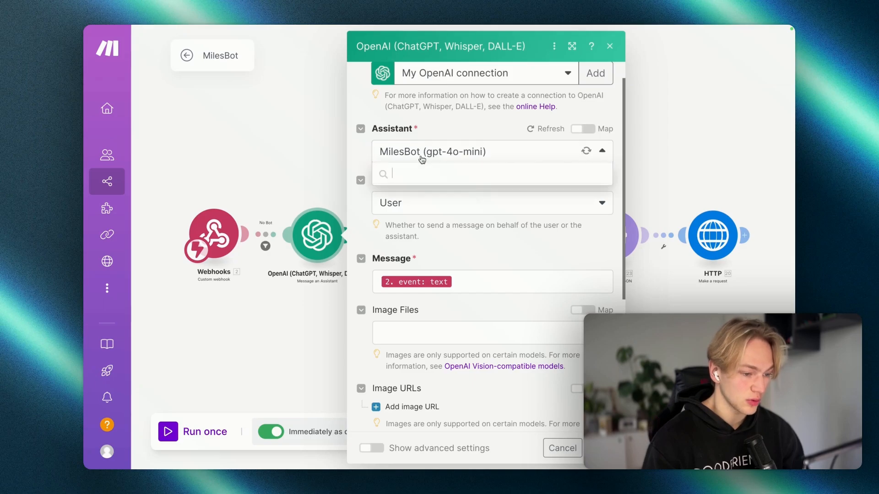
pyautogui.moveTo(87, 247)
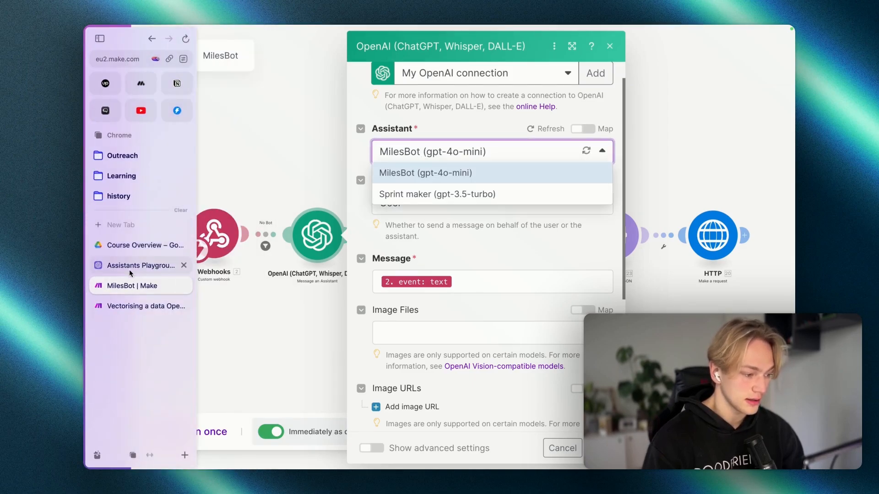
pyautogui.click(130, 266)
pyautogui.moveTo(84, 149)
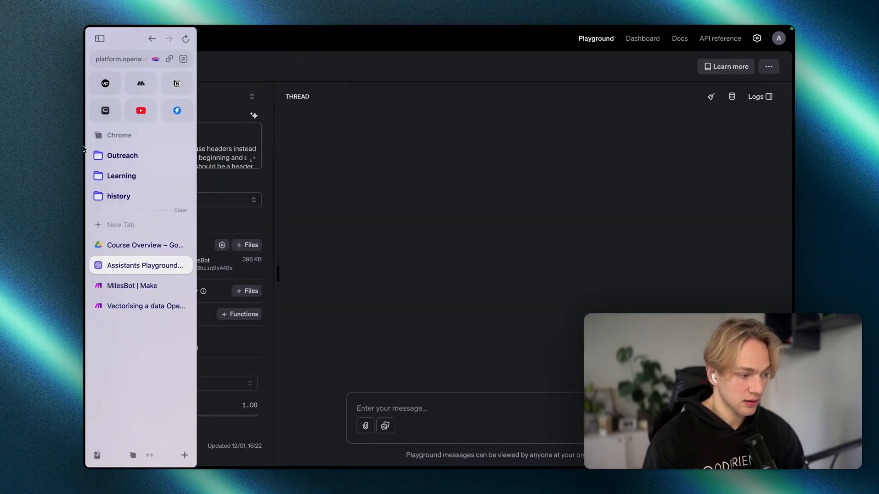
pyautogui.click(132, 286)
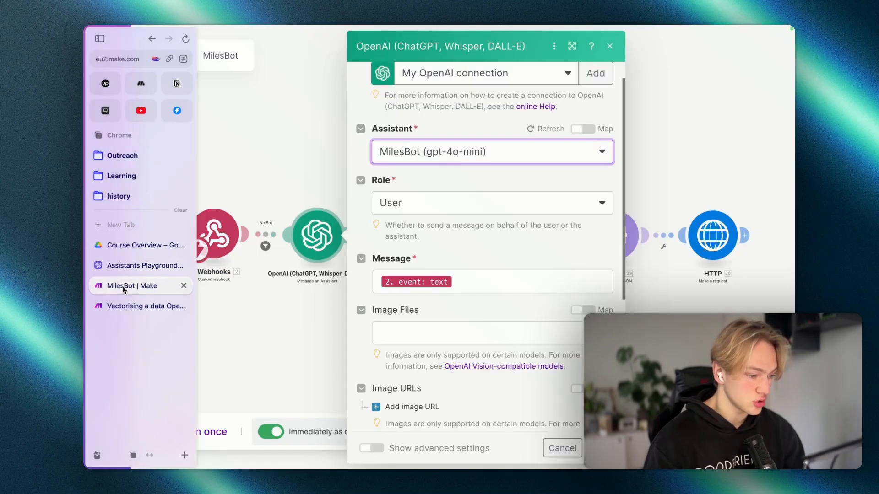
# Step: Review the User message mapped to the webhook's '2. event: text' and close the module
pyautogui.scroll(-3, 452, 174)
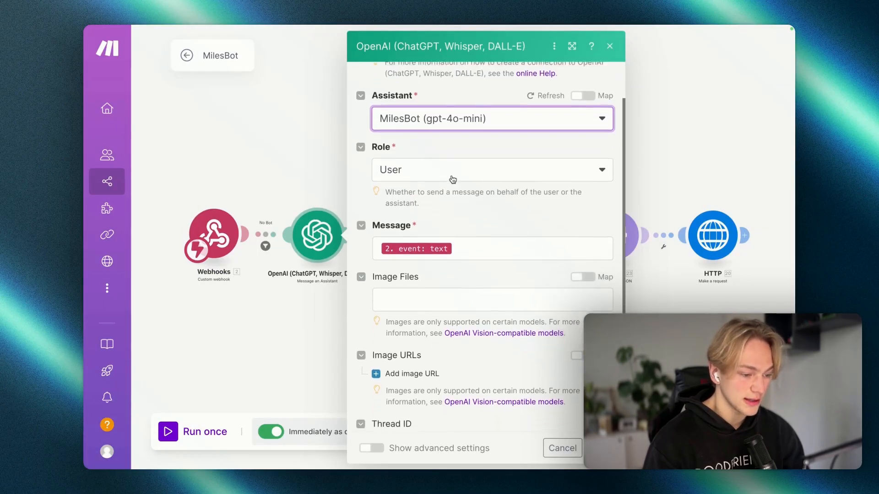
pyautogui.scroll(1, 453, 179)
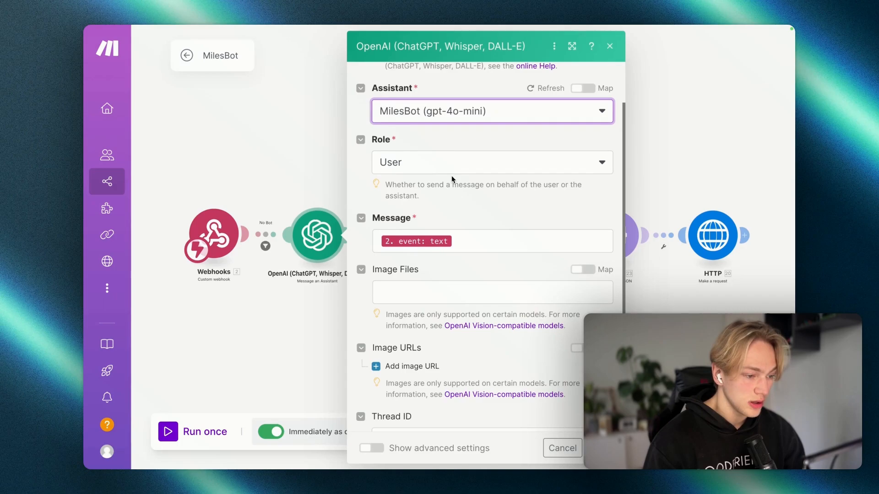
pyautogui.scroll(-1, 426, 218)
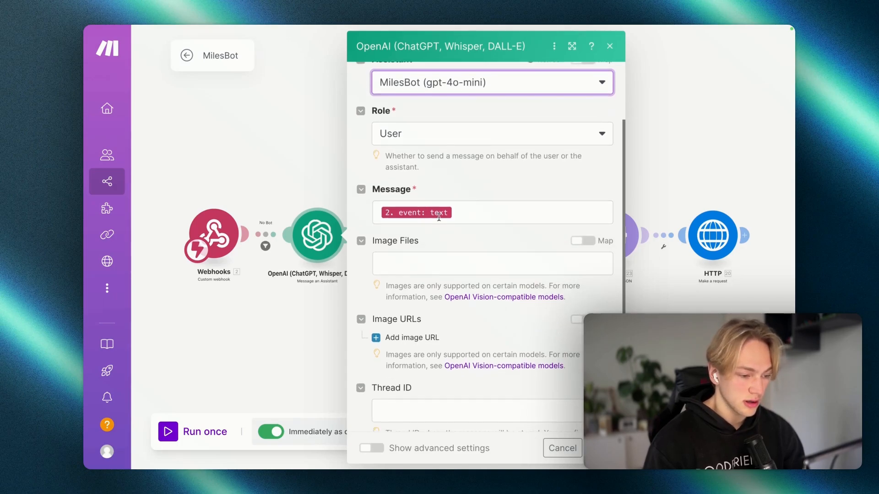
pyautogui.click(457, 210)
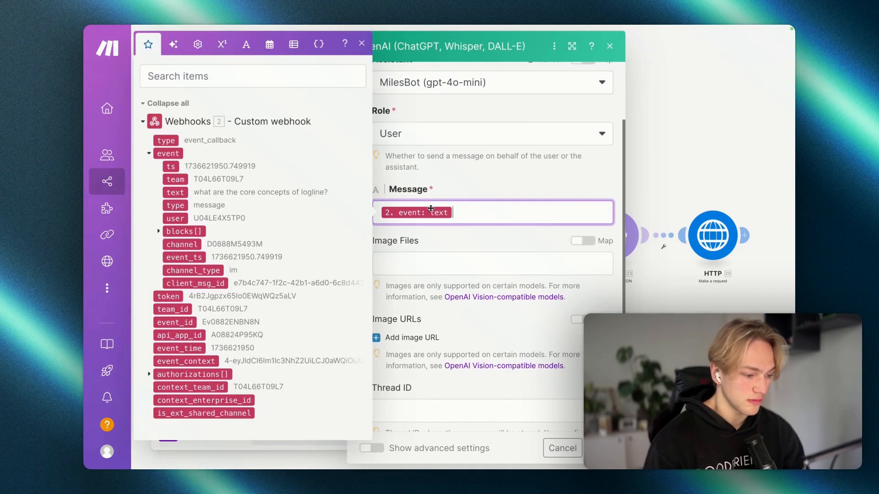
pyautogui.click(386, 187)
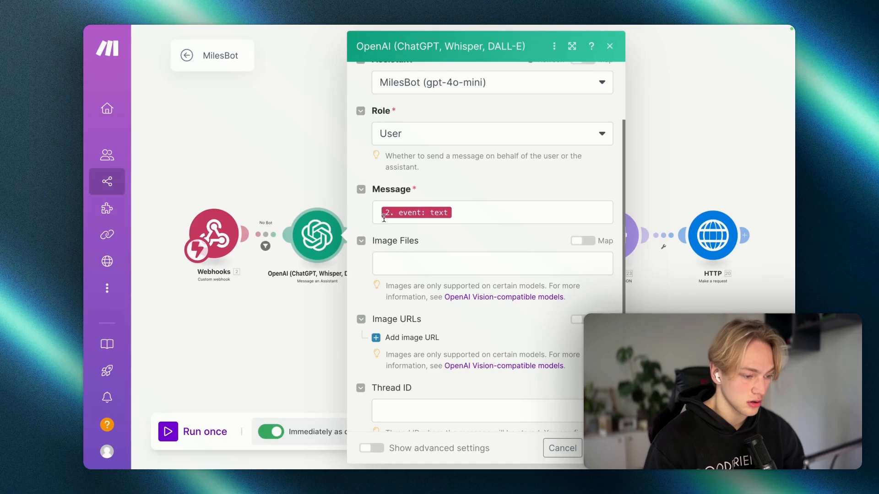
pyautogui.click(471, 212)
pyautogui.scroll(-2, 472, 213)
pyautogui.scroll(-3, 472, 217)
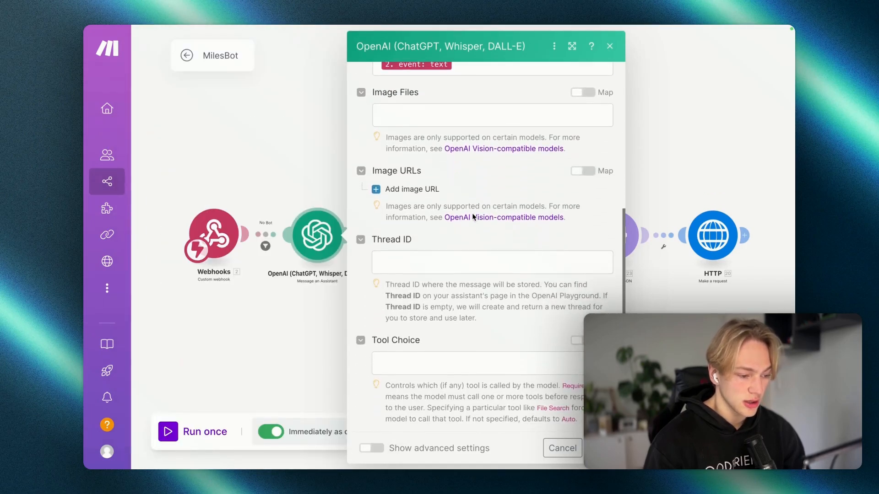
pyautogui.scroll(6, 473, 217)
pyautogui.scroll(2, 473, 217)
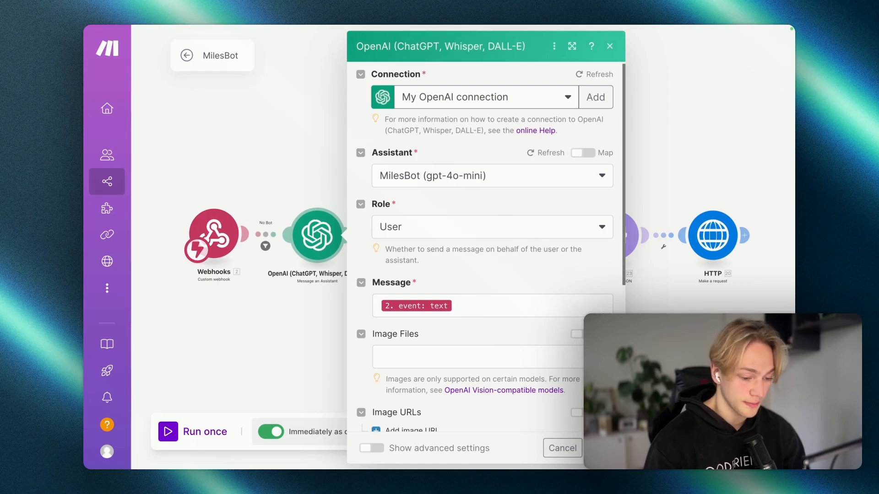
pyautogui.click(599, 448)
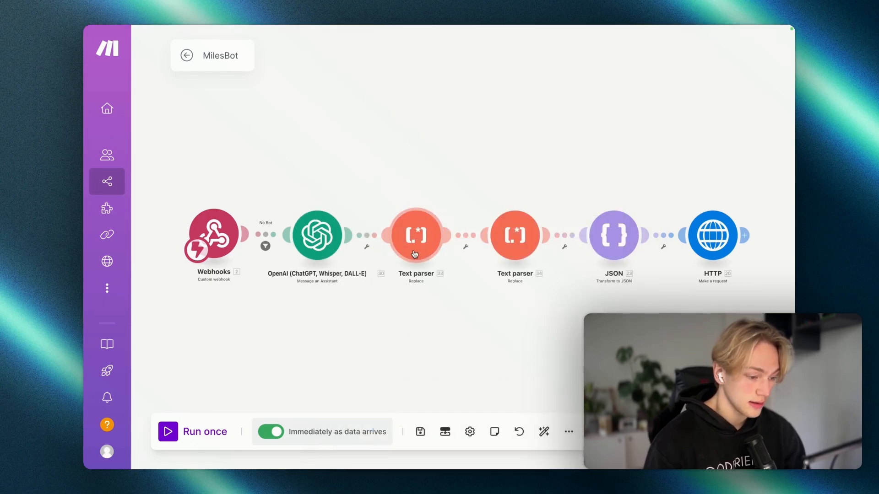
pyautogui.click(415, 249)
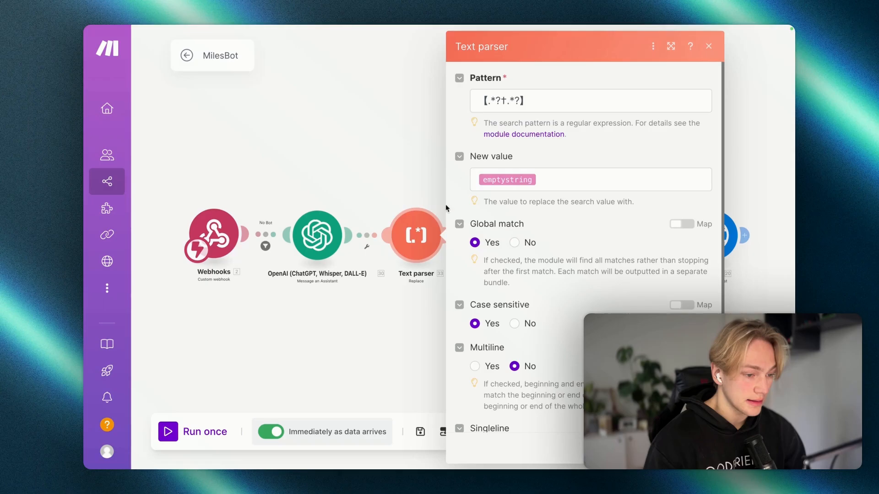
pyautogui.moveTo(531, 98); pyautogui.dragTo(477, 97)
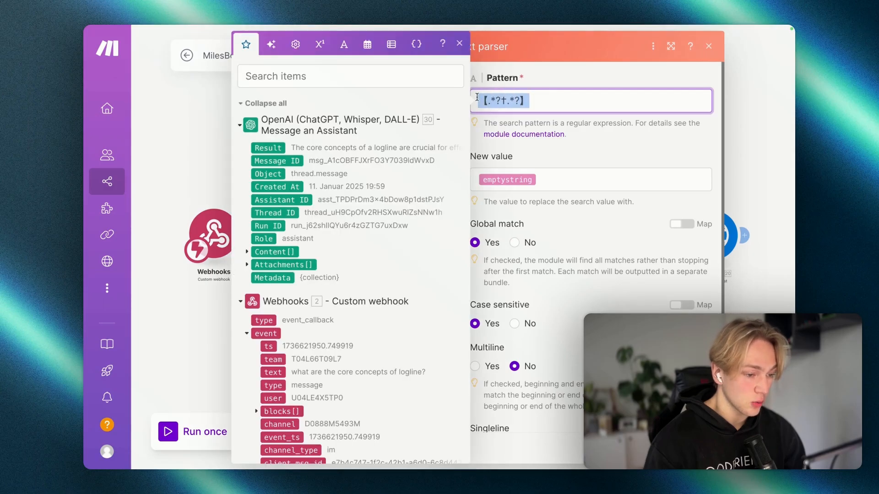
pyautogui.click(536, 84)
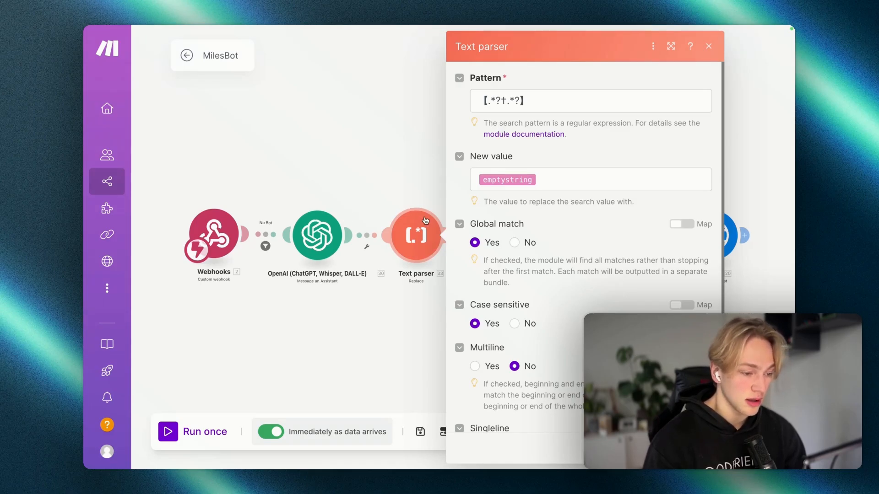
pyautogui.click(531, 100)
pyautogui.moveTo(532, 100); pyautogui.dragTo(473, 99)
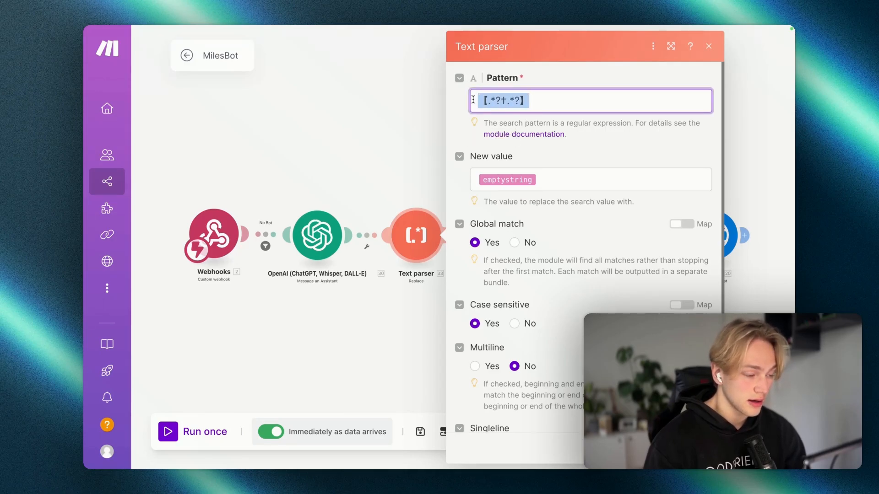
pyautogui.click(459, 43)
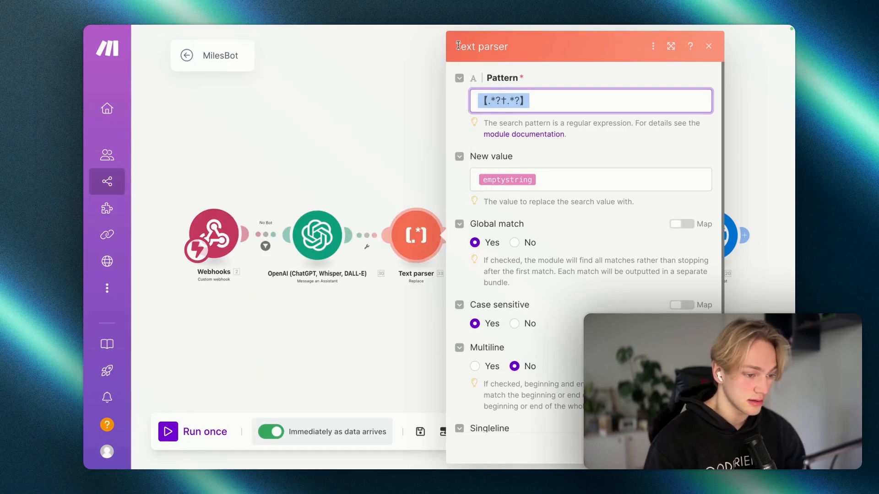
pyautogui.click(709, 46)
pyautogui.click(522, 239)
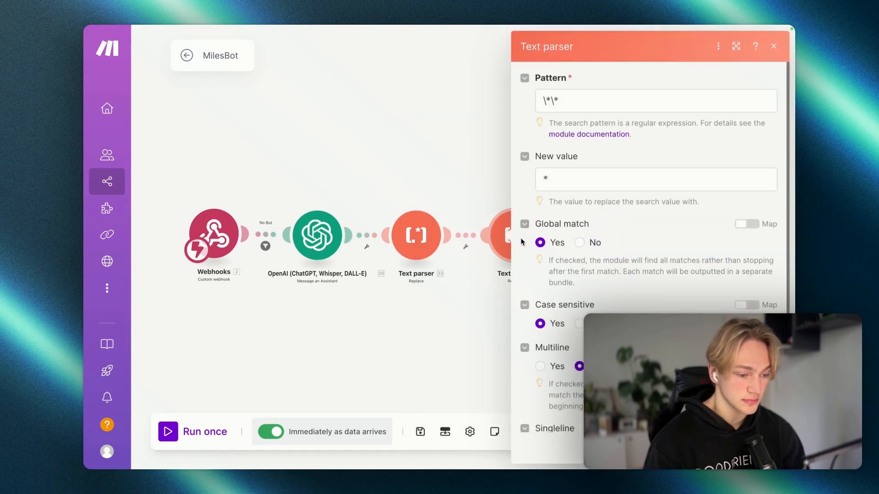
pyautogui.moveTo(577, 98); pyautogui.dragTo(549, 102)
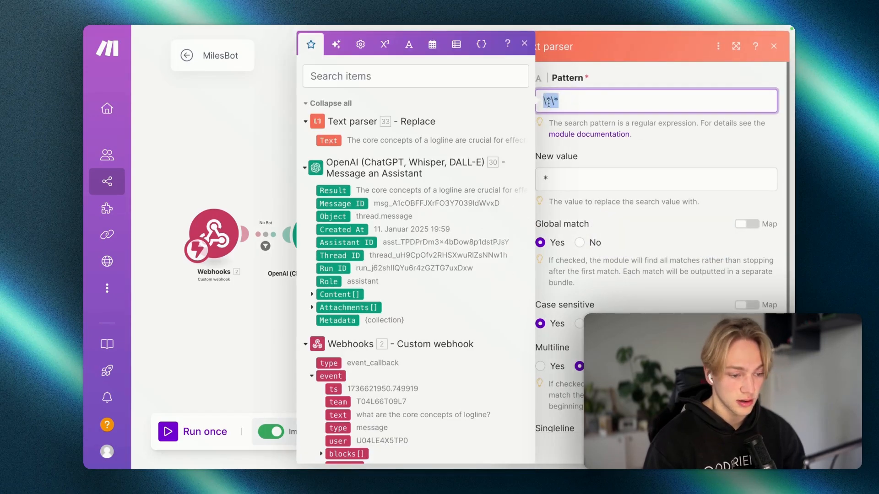
pyautogui.click(611, 76)
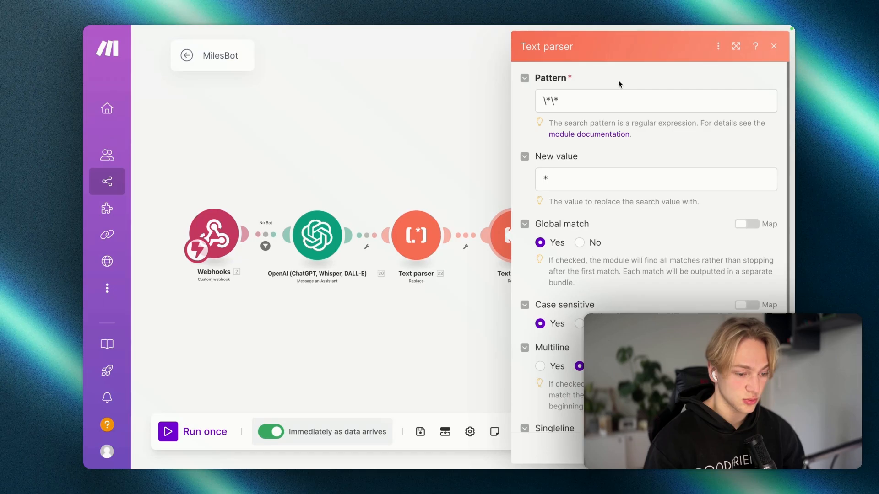
pyautogui.scroll(-1, 664, 115)
pyautogui.click(776, 48)
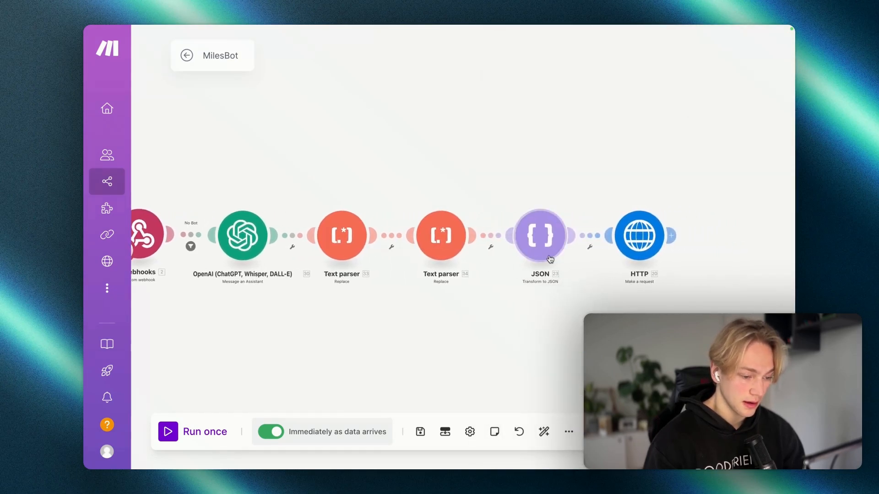
pyautogui.click(547, 256)
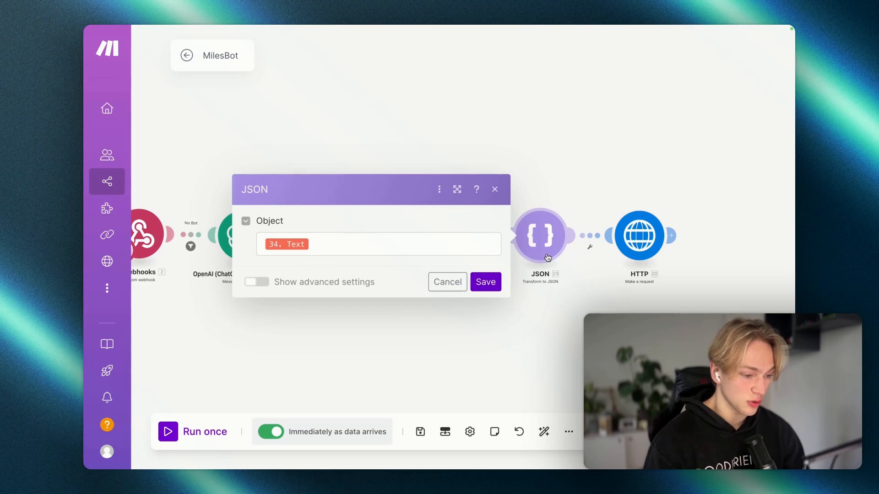
pyautogui.click(331, 239)
pyautogui.hotkey('ctrl', 'a')
pyautogui.click(493, 191)
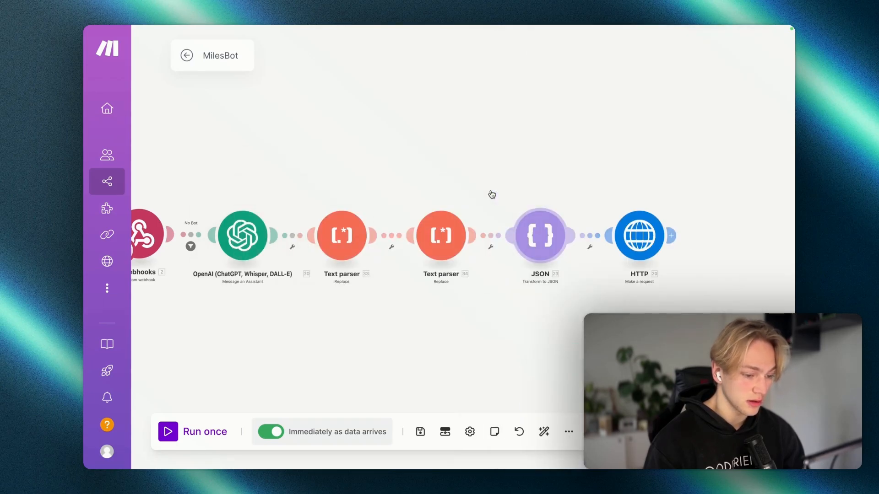
# Step: Review the HTTP module's POST request URL to Slack's chat.postMessage
pyautogui.click(643, 248)
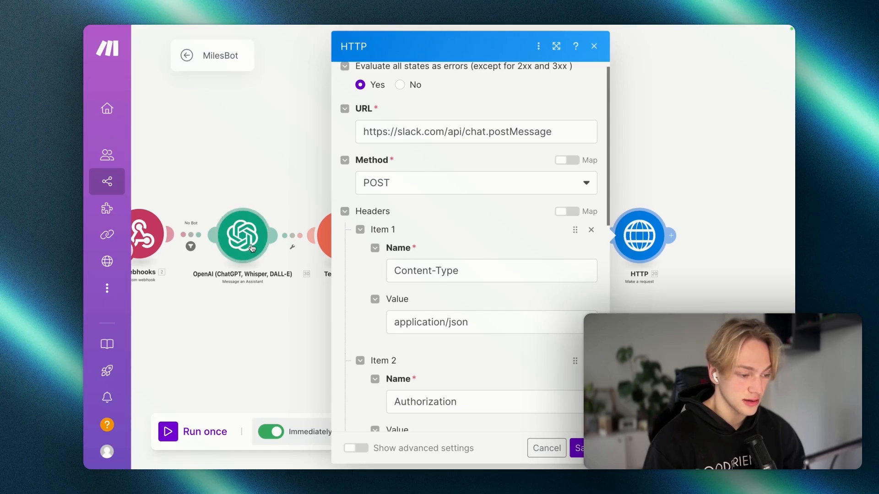
pyautogui.scroll(-1, 425, 253)
pyautogui.scroll(2, 426, 254)
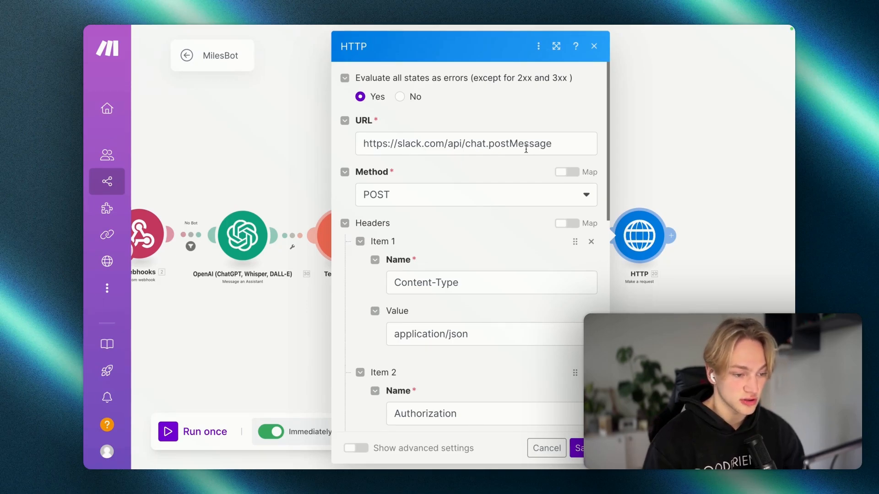
pyautogui.scroll(-3, 549, 144)
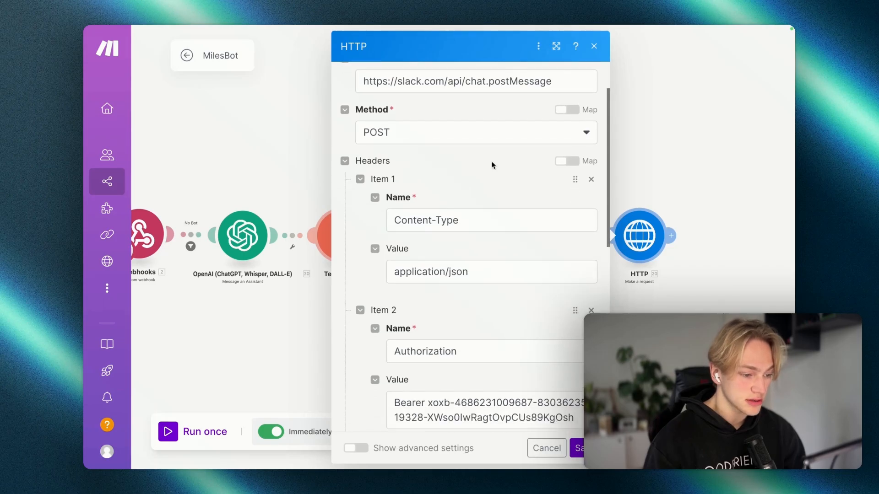
pyautogui.scroll(-1, 492, 165)
# Step: Inspect the Content-Type header and select the bearer token in the Authorization header
pyautogui.click(472, 195)
pyautogui.click(463, 249)
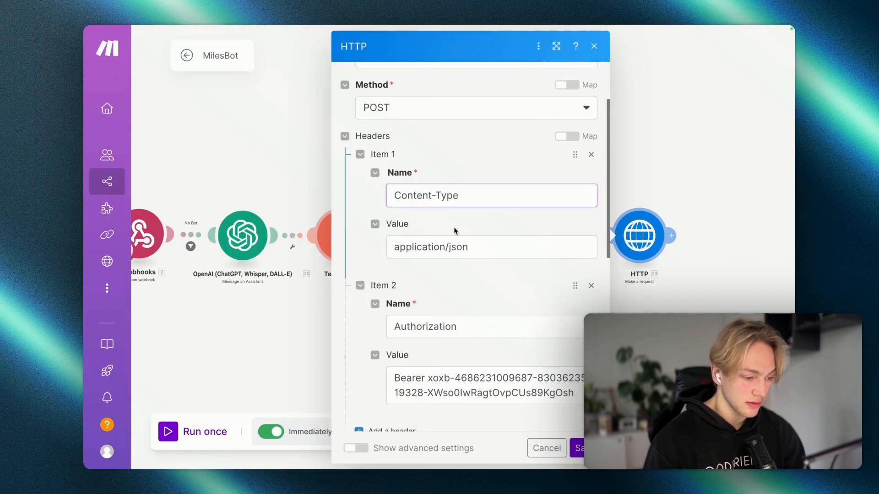
pyautogui.scroll(-2, 462, 259)
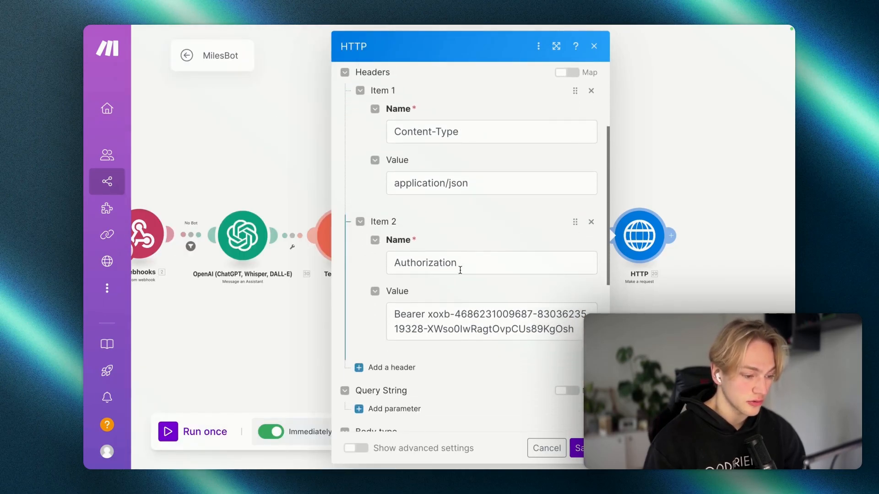
pyautogui.click(394, 314)
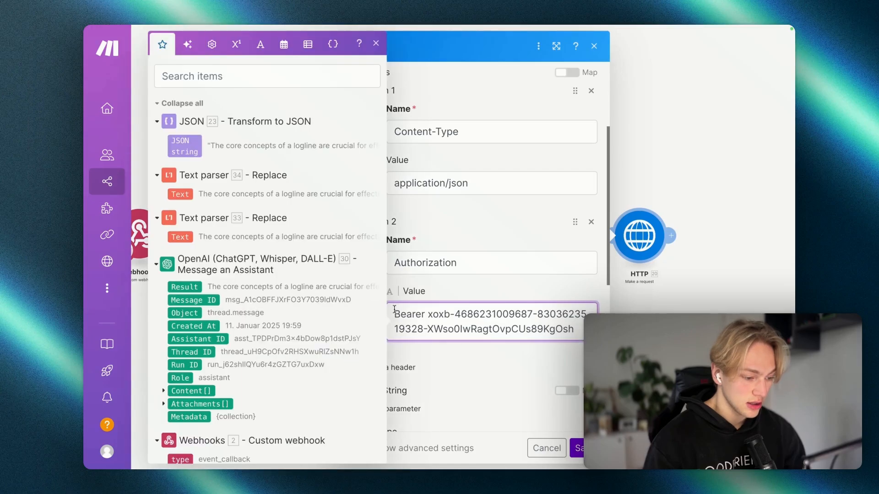
pyautogui.scroll(-1, 405, 297)
pyautogui.moveTo(395, 288); pyautogui.dragTo(574, 303)
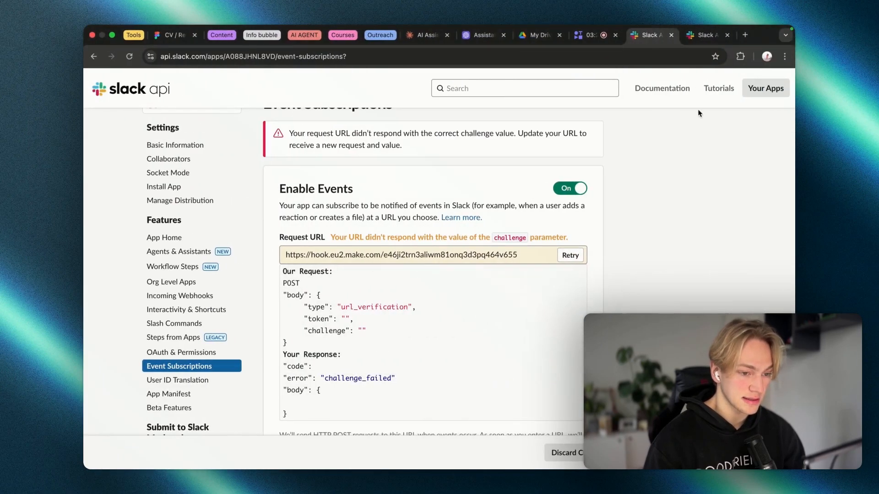
# Step: Locate the Bot User OAuth Token on the Slack app's Install App page
pyautogui.click(703, 36)
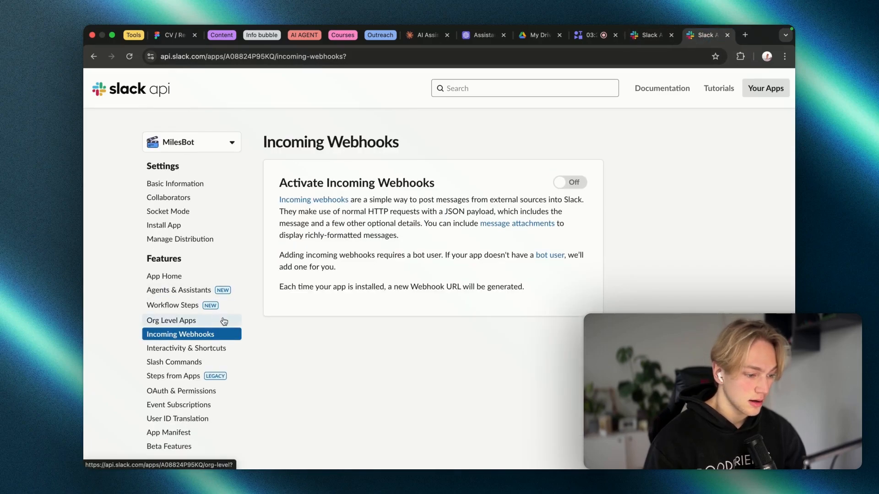
pyautogui.scroll(-1, 220, 320)
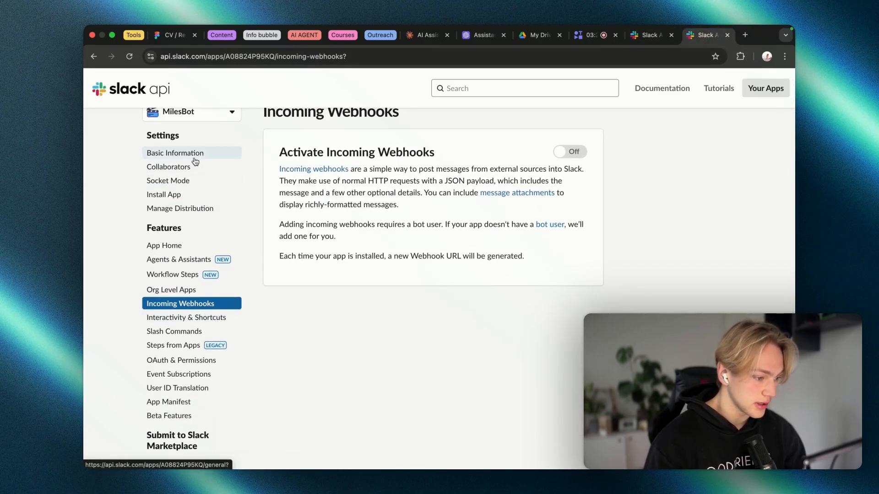
pyautogui.click(196, 156)
pyautogui.click(221, 224)
pyautogui.scroll(-5, 255, 243)
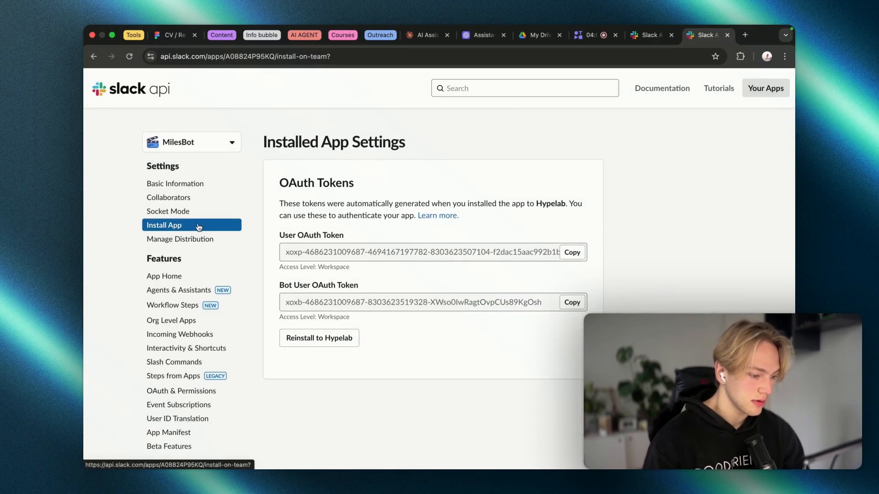
pyautogui.moveTo(279, 285); pyautogui.dragTo(366, 284)
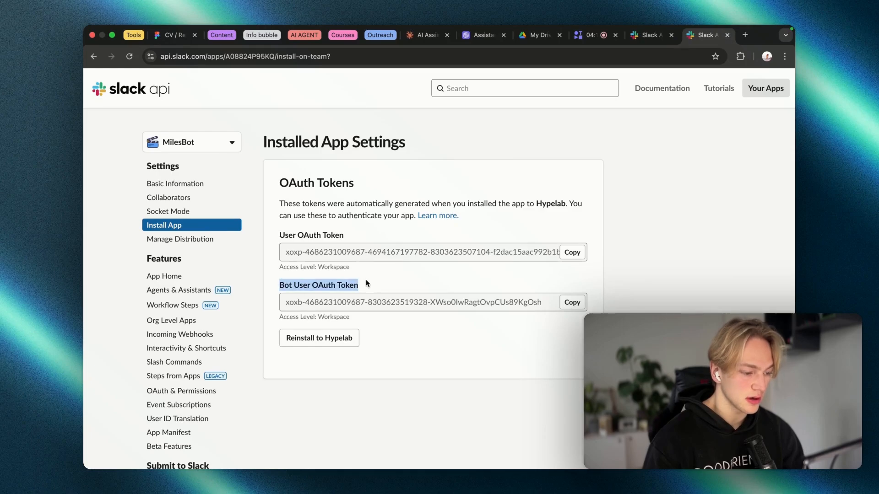
pyautogui.click(366, 284)
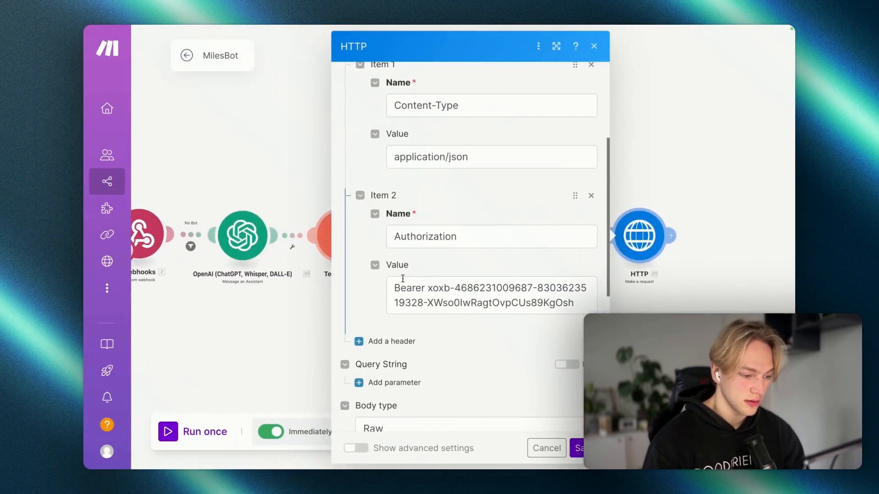
# Step: Review the HTTP module's JSON request body
pyautogui.scroll(-5, 530, 302)
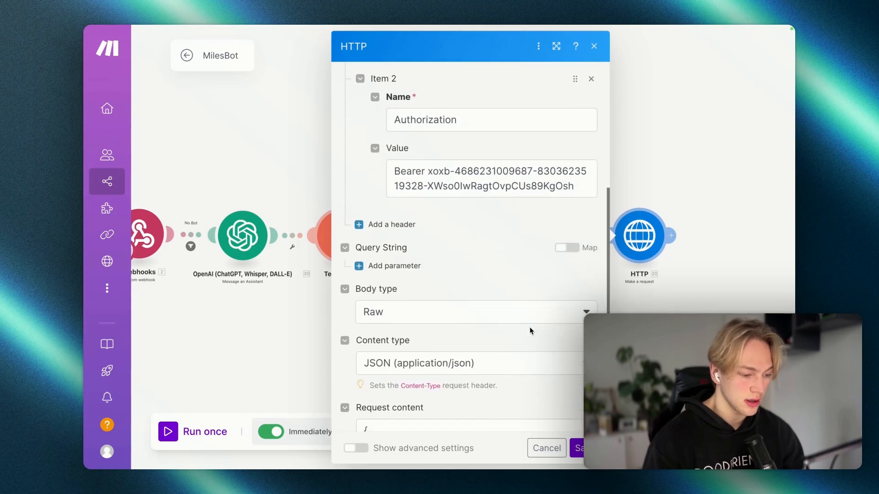
pyautogui.scroll(-2, 446, 265)
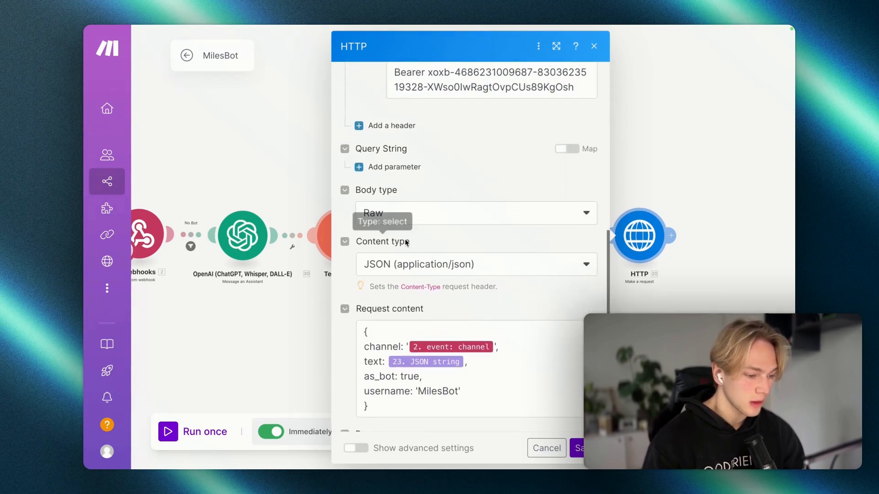
pyautogui.scroll(-3, 422, 275)
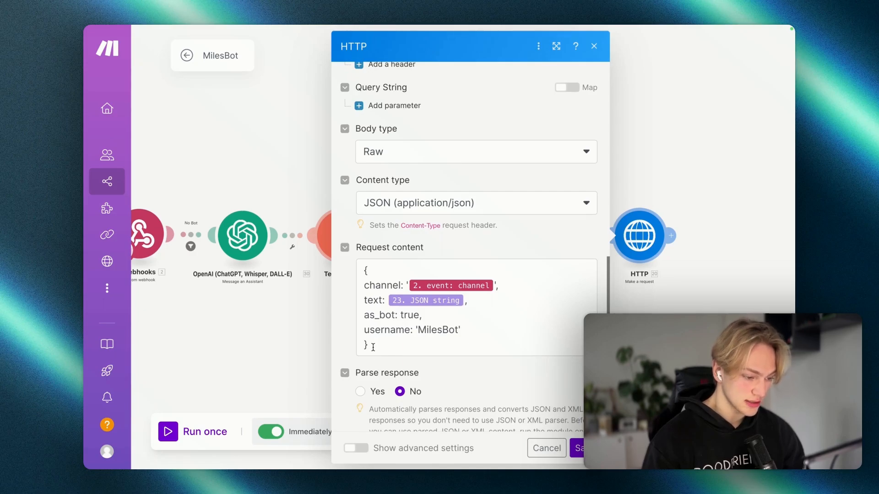
pyautogui.moveTo(373, 348); pyautogui.dragTo(364, 270)
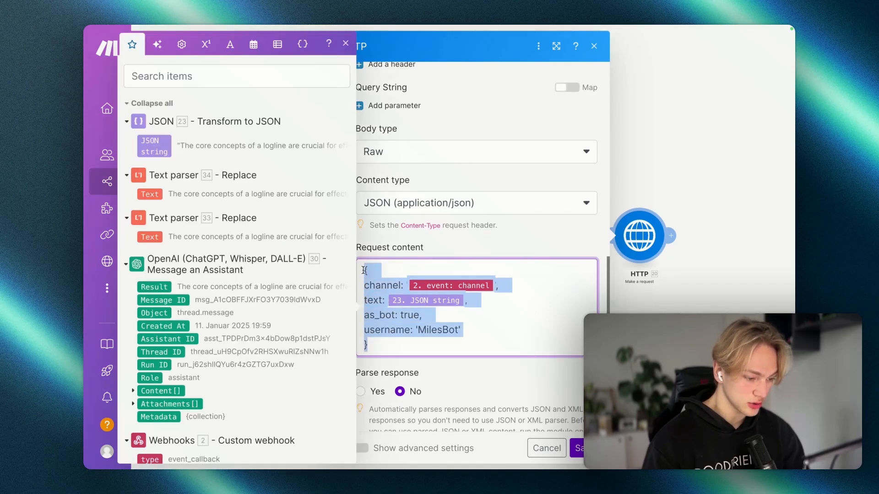
pyautogui.click(384, 353)
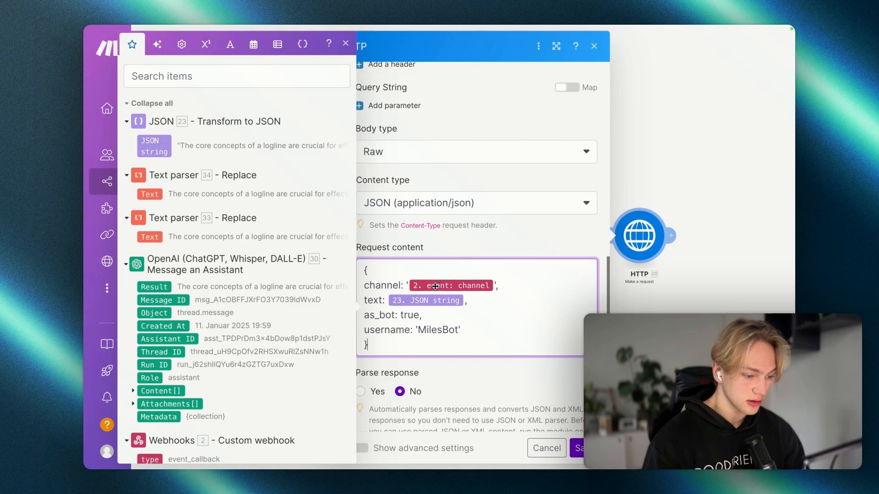
pyautogui.click(401, 242)
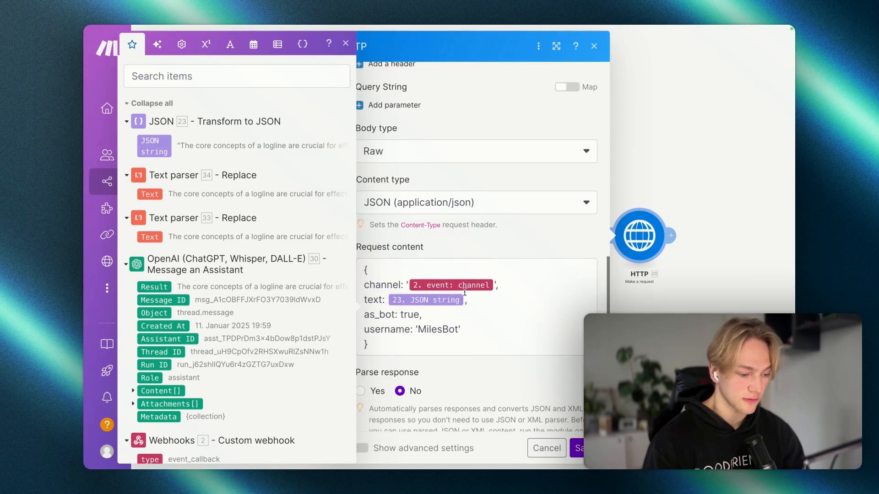
# Step: Tick 'Set up make in order to connect GPT assistant to slack' in Notion
pyautogui.scroll(-1, 465, 291)
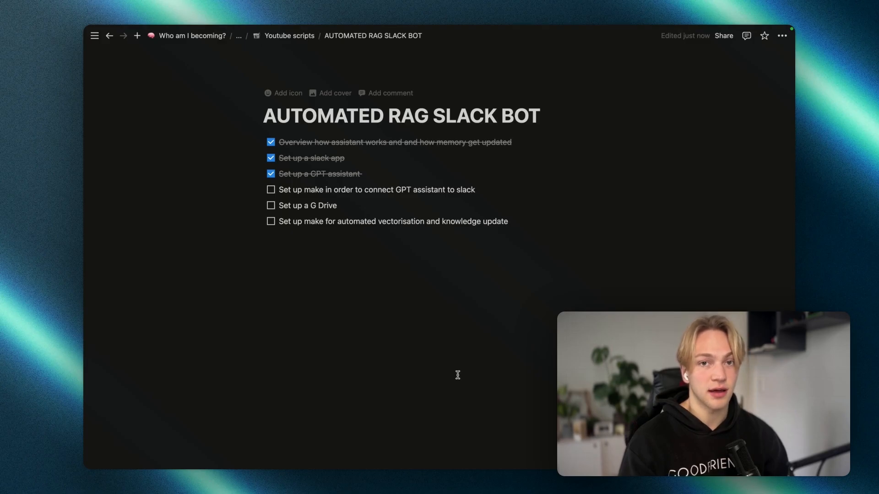
pyautogui.click(271, 189)
pyautogui.hotkey('ctrl', 'Left')
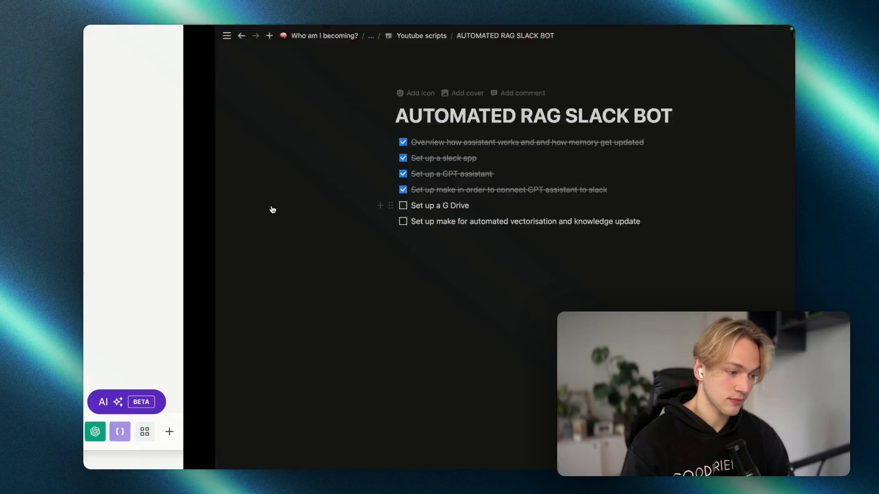
# Step: Browse the Course Overview Drive folder and its PDF, then open the Vectorising a data OpenAI - Day 1 scenario
pyautogui.moveTo(85, 170)
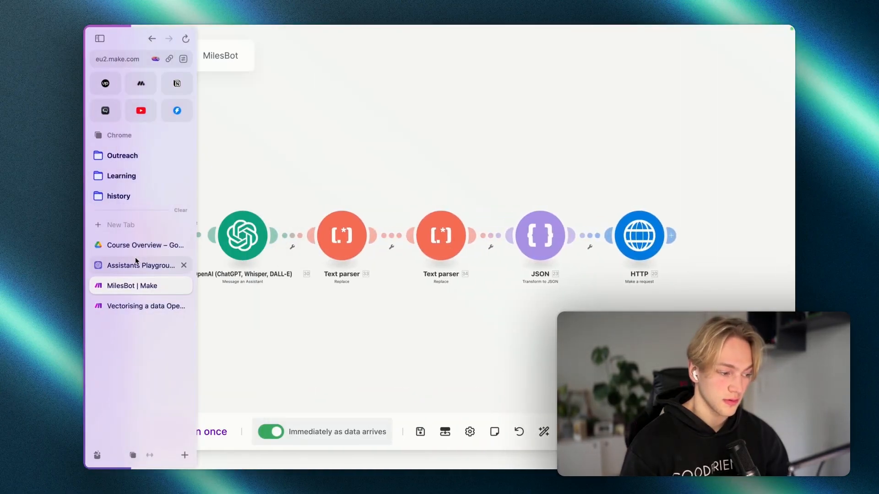
pyautogui.click(135, 245)
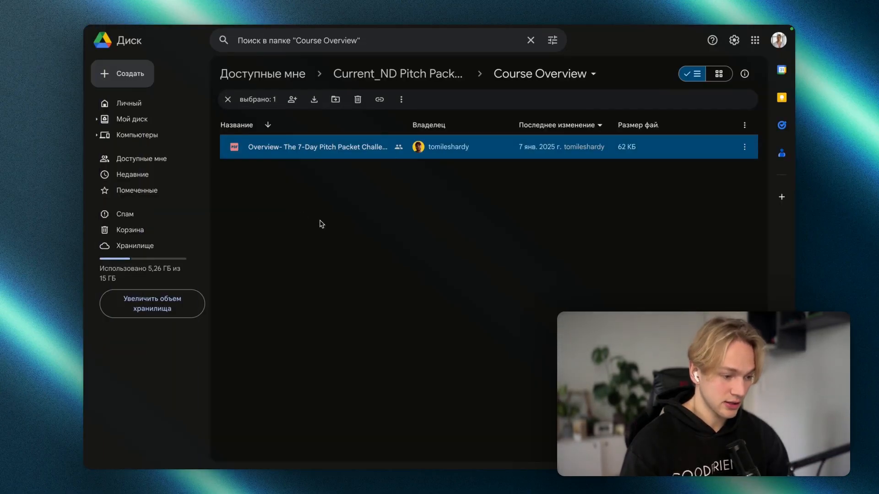
pyautogui.click(407, 72)
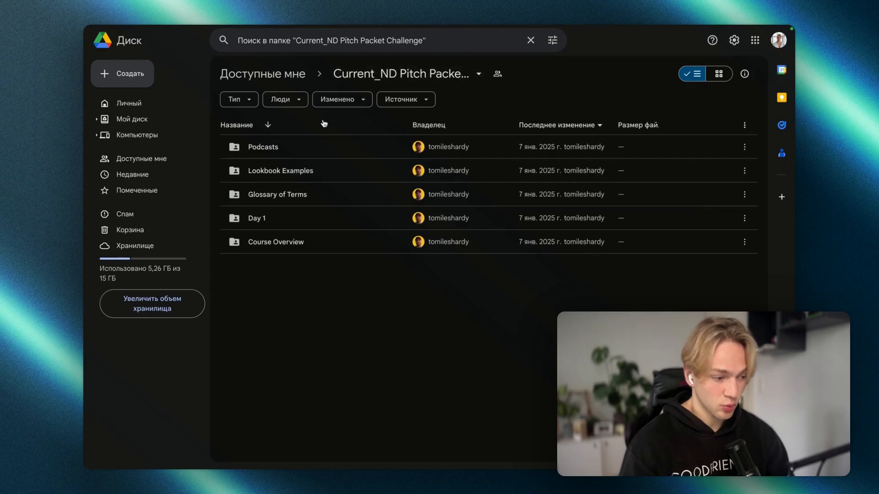
pyautogui.doubleClick(314, 246)
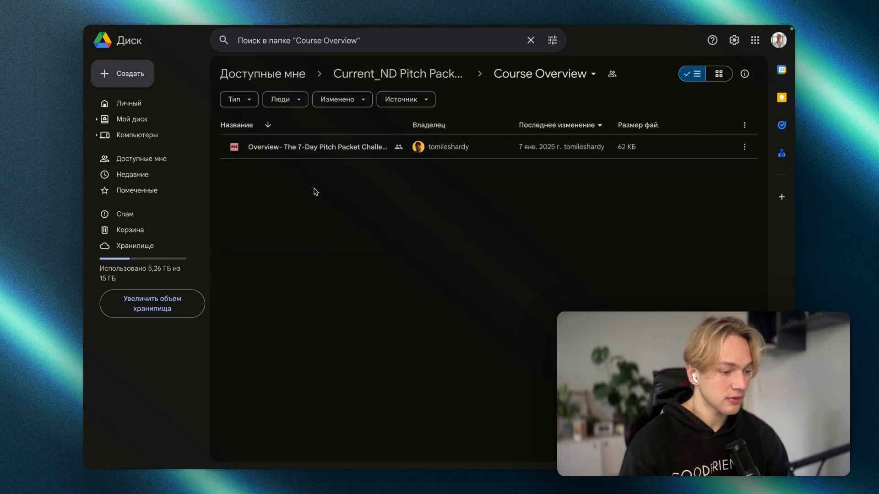
pyautogui.rightClick(301, 184)
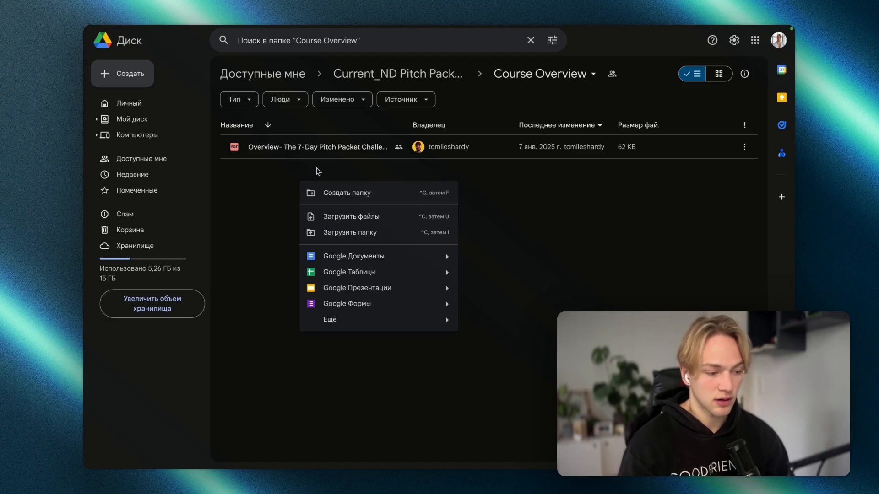
pyautogui.moveTo(86, 234)
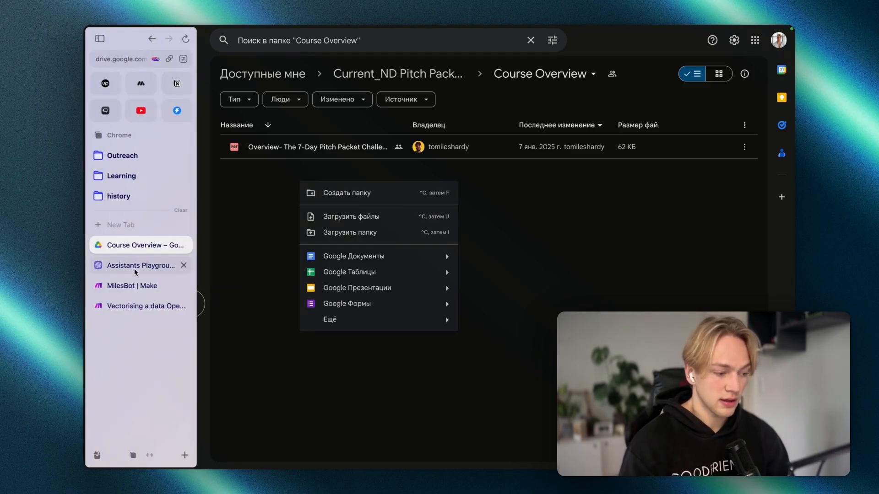
pyautogui.click(132, 309)
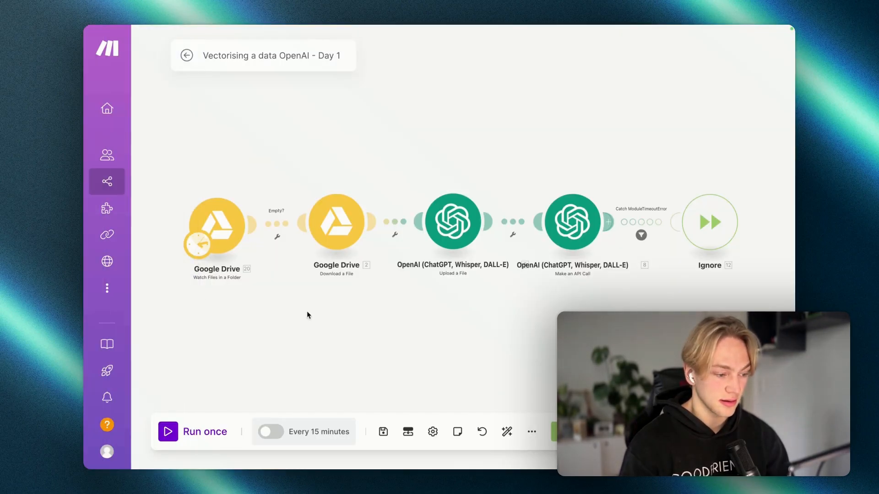
# Step: Open the Watch Files in a Folder trigger watching Current_ND Pitch Packet Challenge / Day 1
pyautogui.scroll(1, 236, 279)
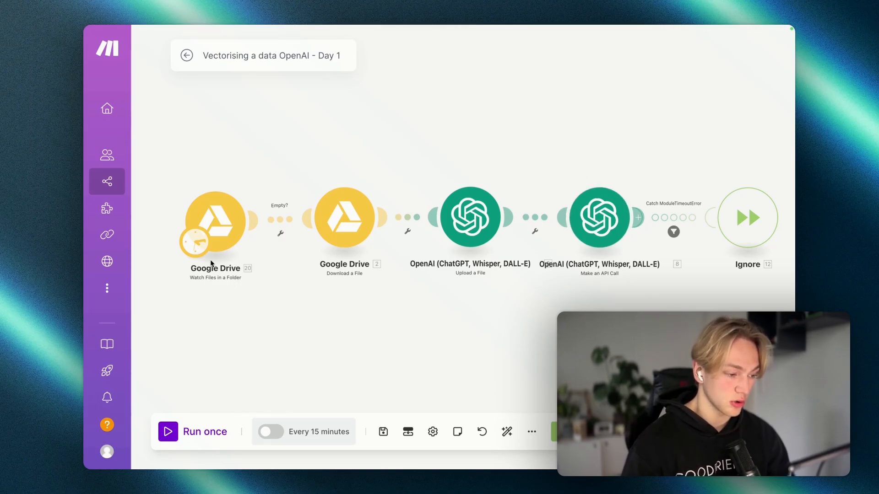
pyautogui.click(221, 217)
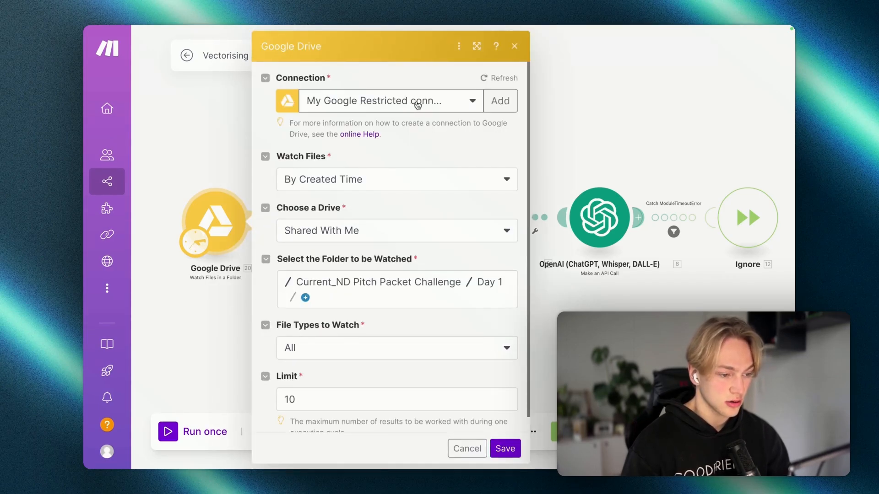
pyautogui.scroll(-1, 424, 105)
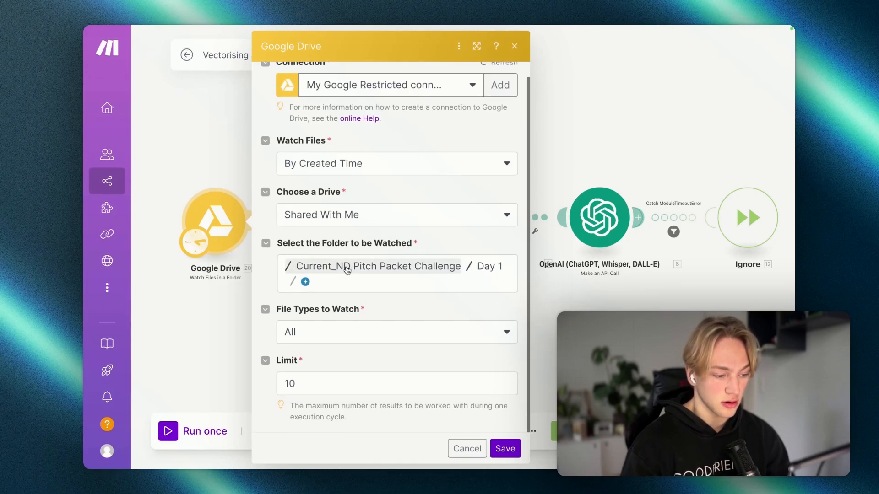
pyautogui.click(307, 385)
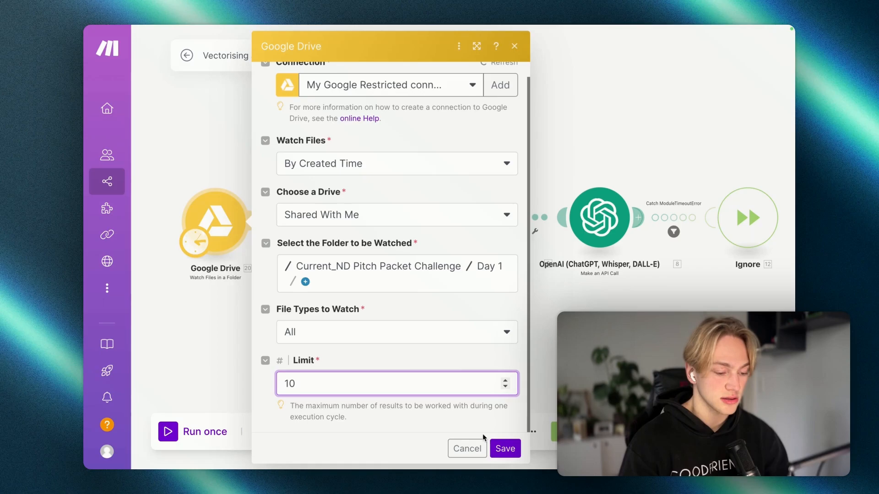
# Step: Save the watch module and inspect the Empty? filter without changes
pyautogui.click(505, 448)
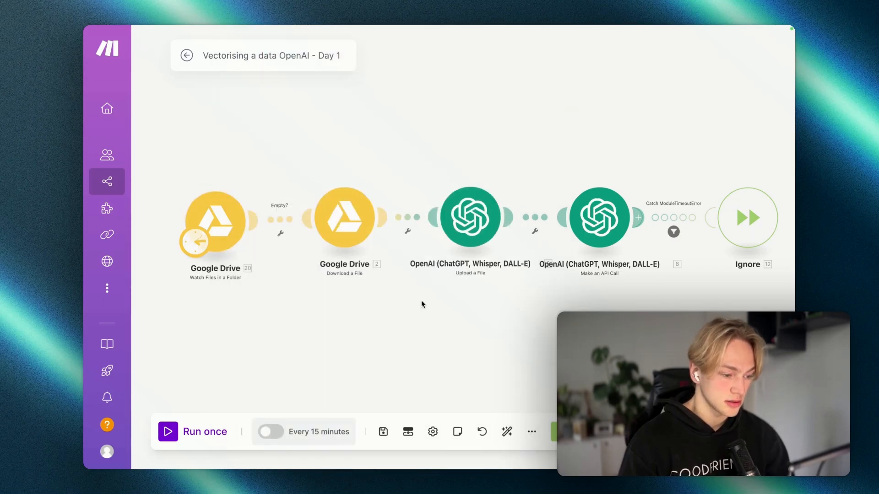
pyautogui.click(282, 224)
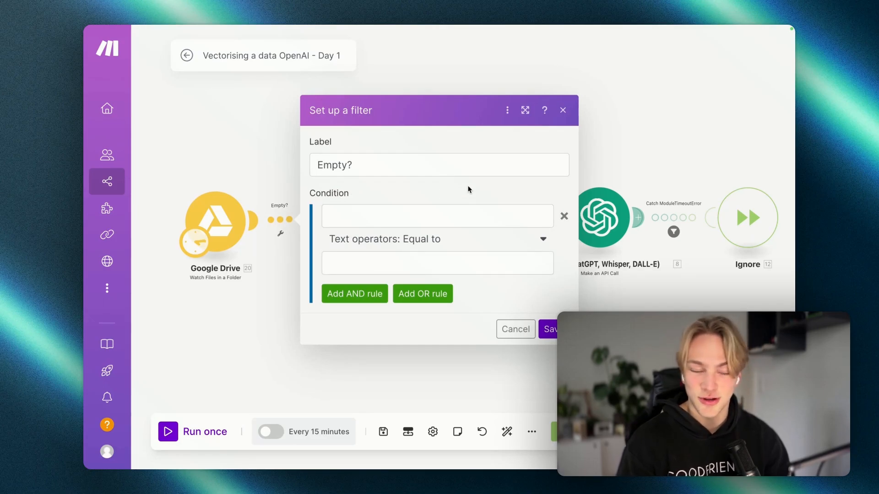
pyautogui.click(565, 110)
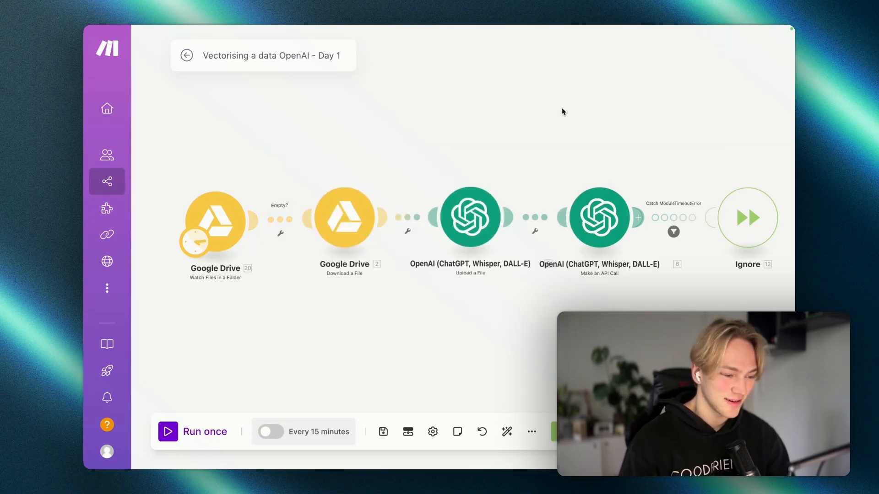
# Step: Confirm Download a File's File ID is mapped to '20. File ID'
pyautogui.click(352, 221)
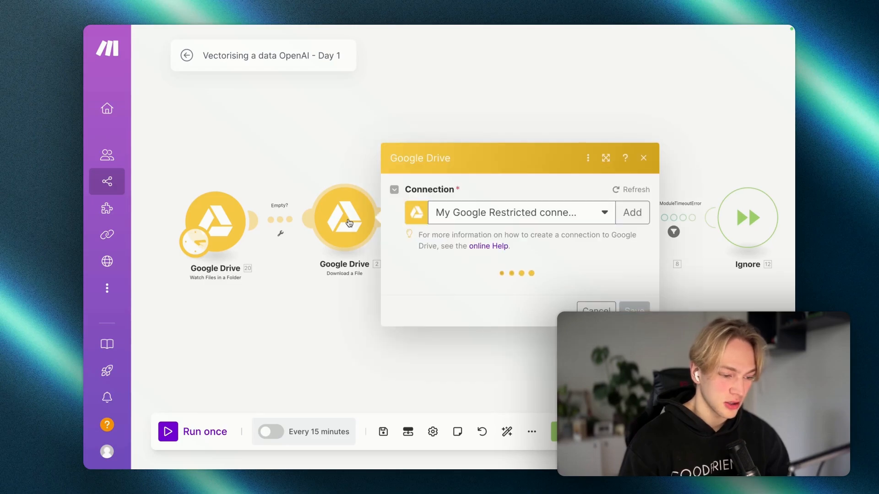
pyautogui.click(437, 223)
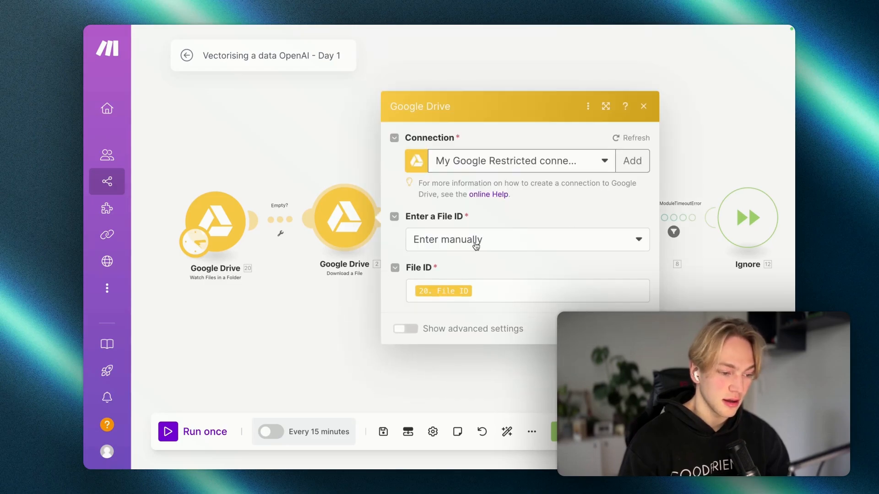
pyautogui.click(473, 294)
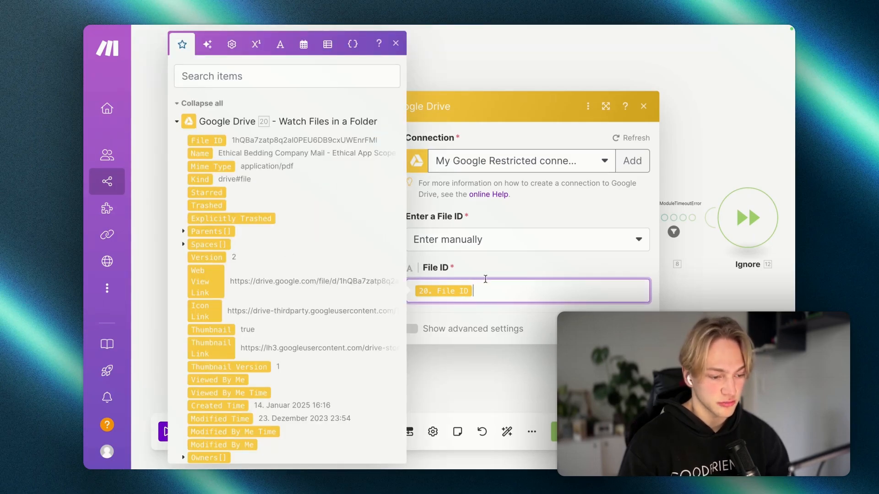
pyautogui.click(538, 281)
pyautogui.click(596, 329)
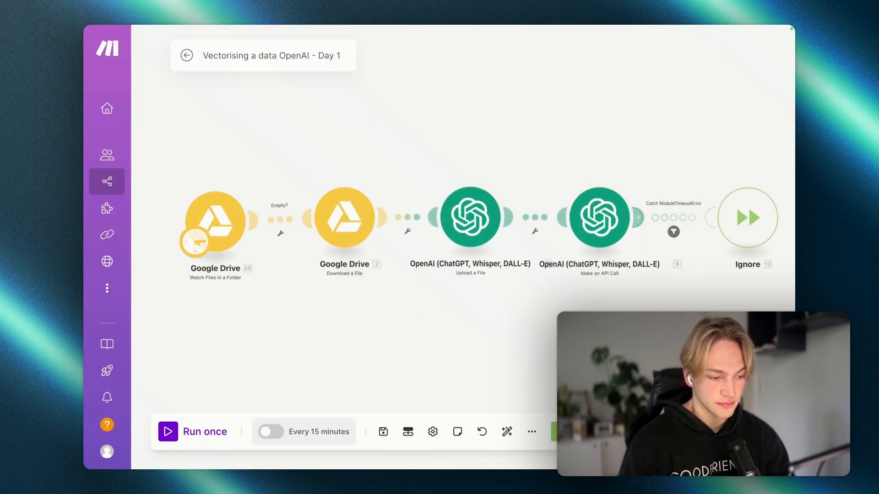
pyautogui.click(474, 239)
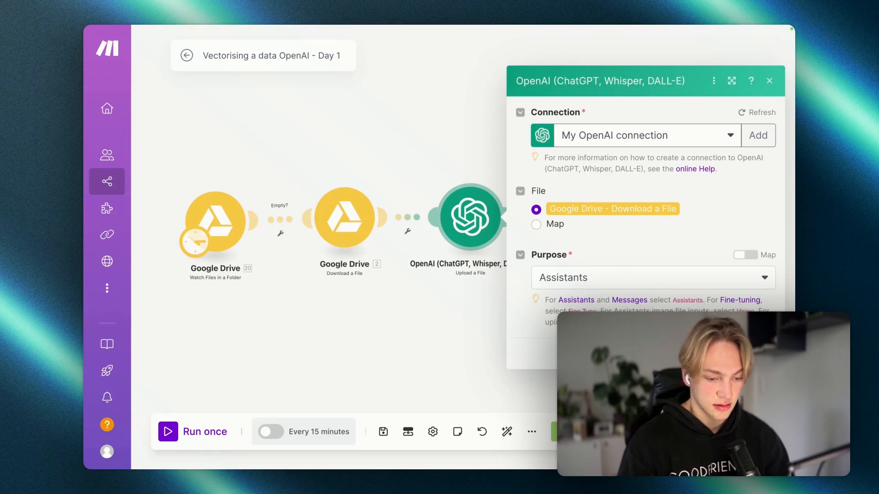
pyautogui.press('Escape')
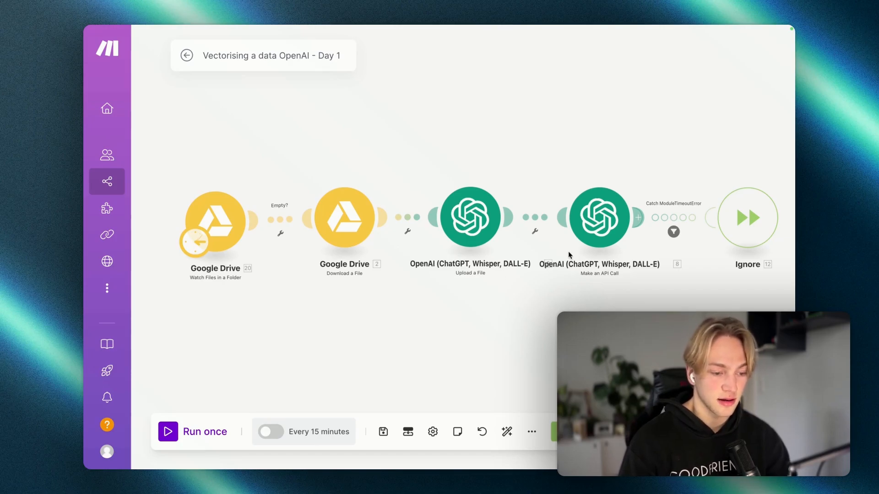
# Step: Select the vector store ID in the Make an API Call module's URL
pyautogui.click(590, 227)
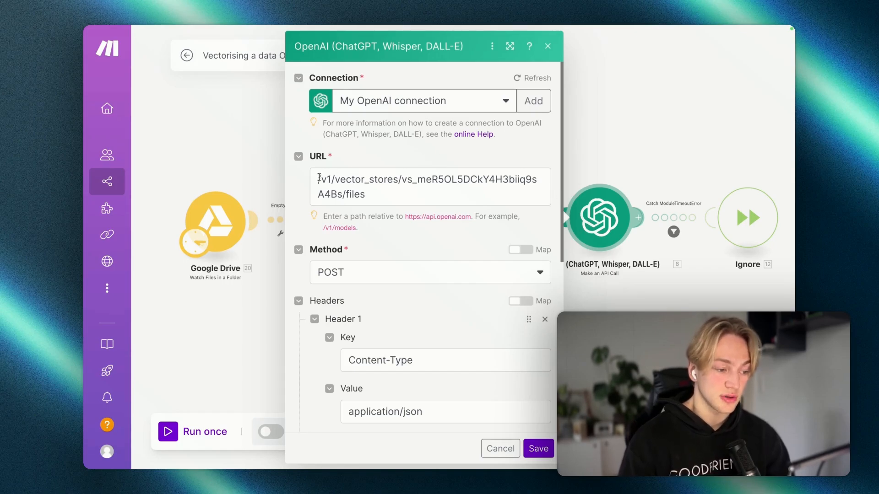
pyautogui.moveTo(318, 179); pyautogui.dragTo(393, 193)
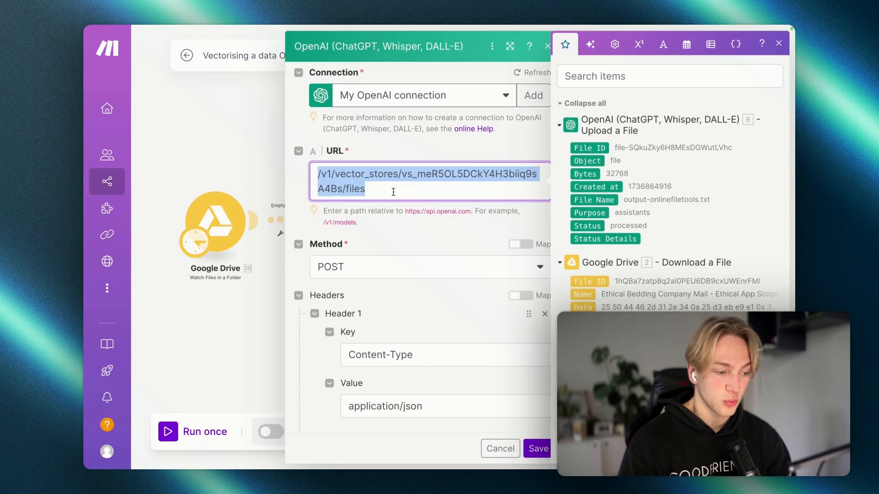
pyautogui.click(403, 156)
pyautogui.click(403, 179)
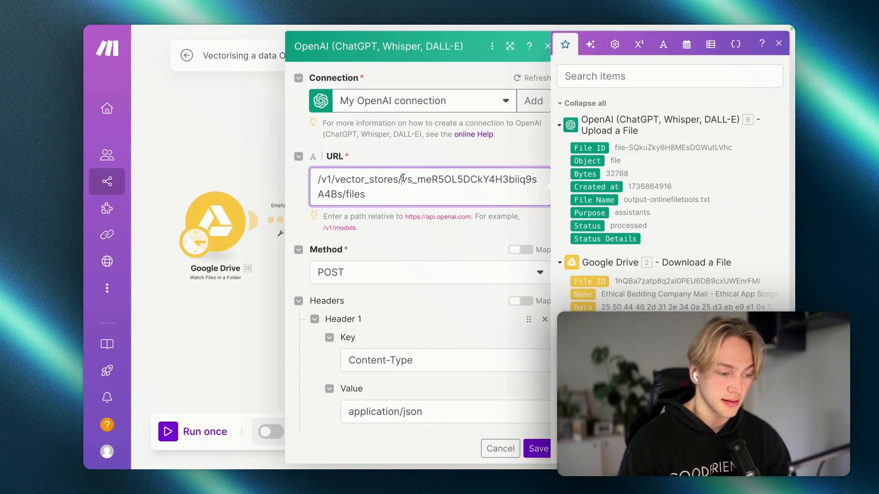
pyautogui.moveTo(402, 178); pyautogui.dragTo(341, 200)
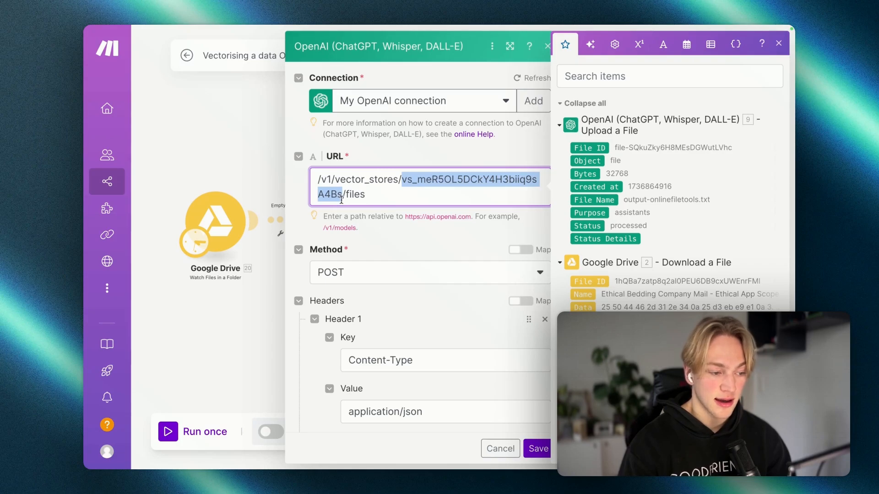
pyautogui.click(360, 156)
pyautogui.moveTo(83, 202)
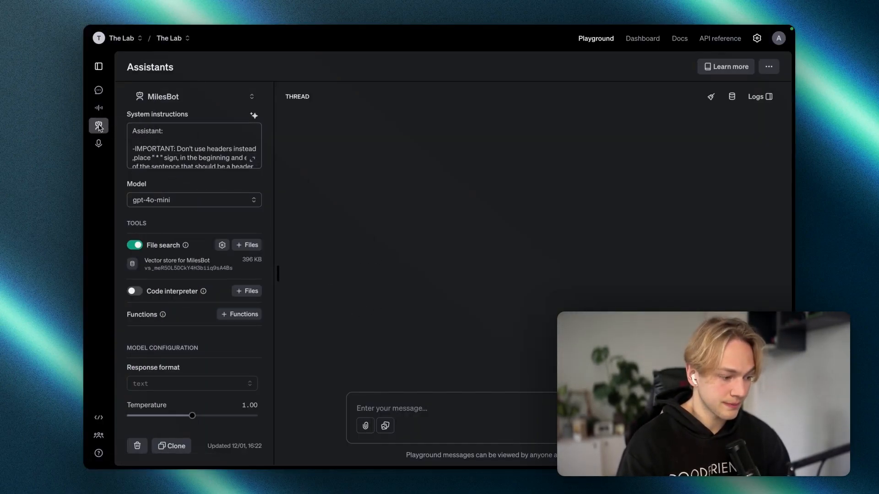
# Step: Find and select MilesBot's vector store ID via Dashboard > Assistants, then return to Make
pyautogui.scroll(-4, 229, 119)
pyautogui.click(646, 41)
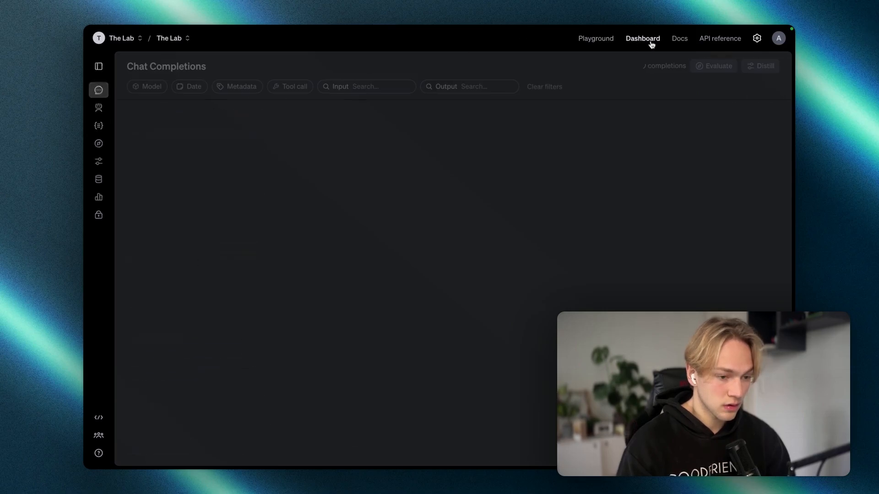
pyautogui.click(99, 108)
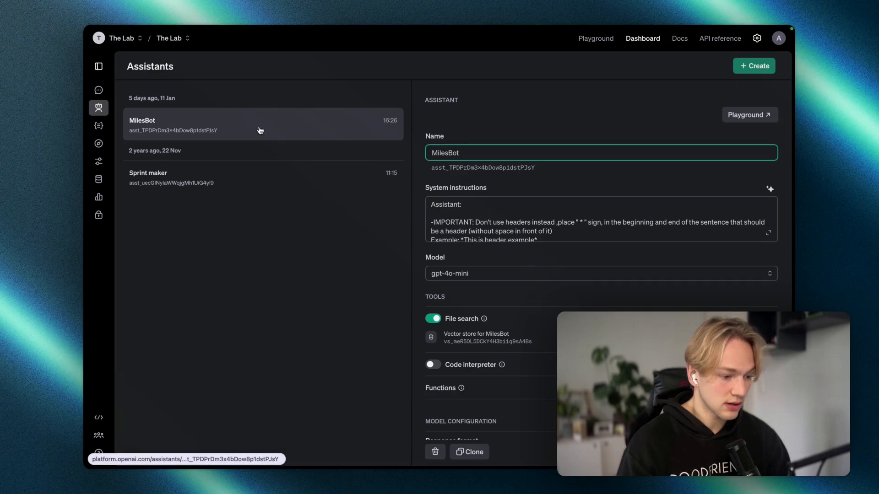
pyautogui.scroll(-3, 515, 229)
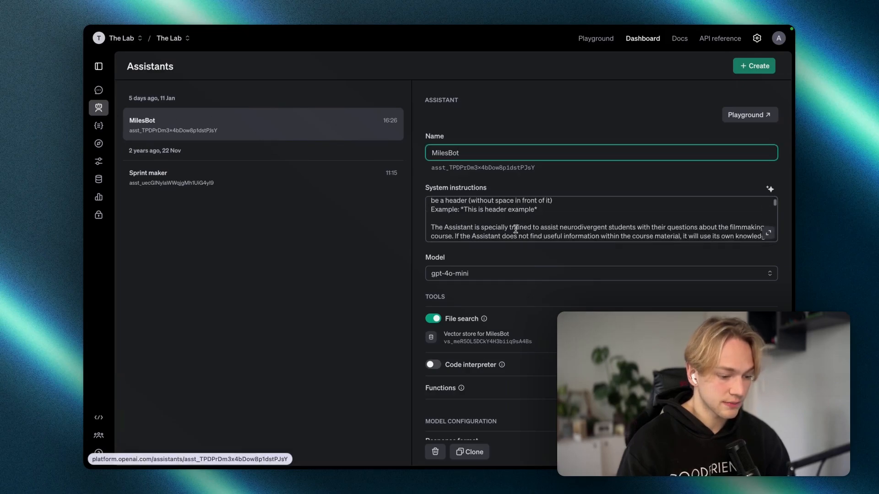
pyautogui.click(484, 340)
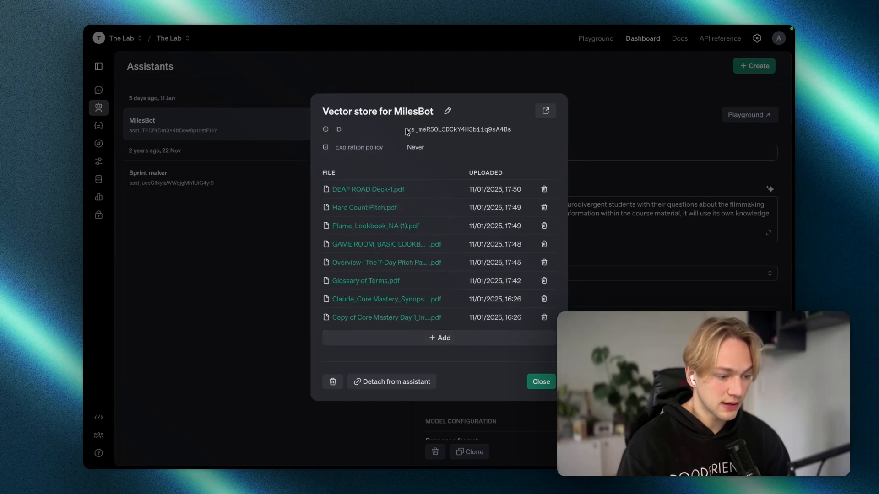
pyautogui.moveTo(405, 131); pyautogui.dragTo(513, 133)
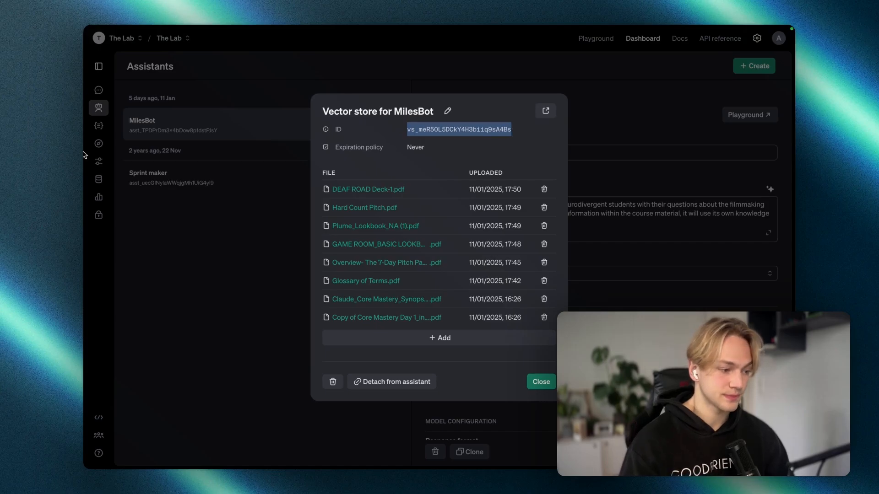
pyautogui.moveTo(87, 250)
pyautogui.click(125, 287)
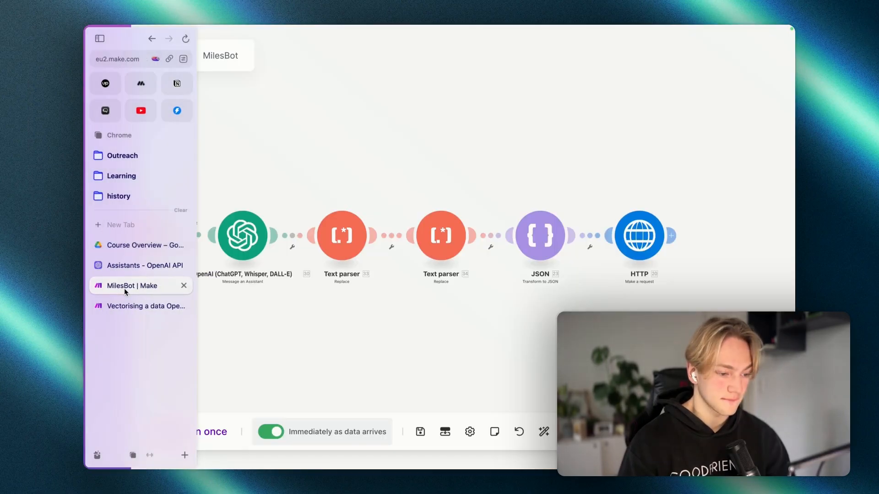
# Step: In the Day 1 vectorising scenario, check the vector store ID in the API Call URL
pyautogui.click(128, 306)
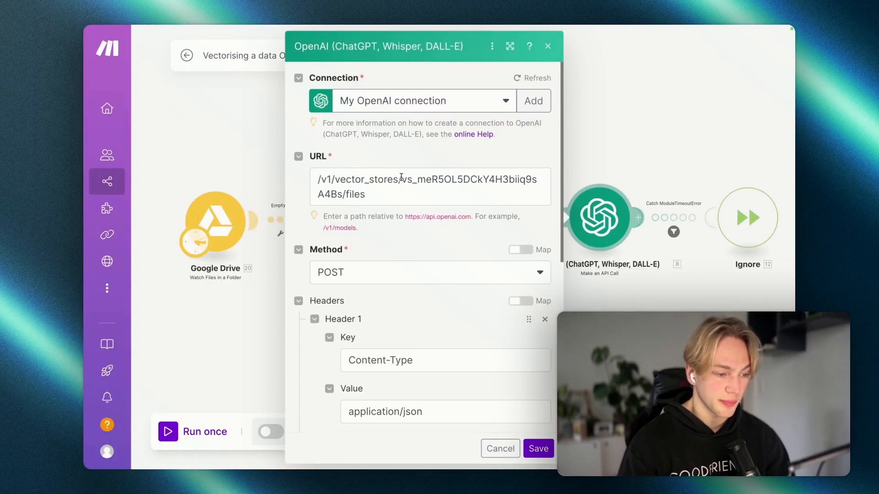
pyautogui.moveTo(402, 179); pyautogui.dragTo(340, 195)
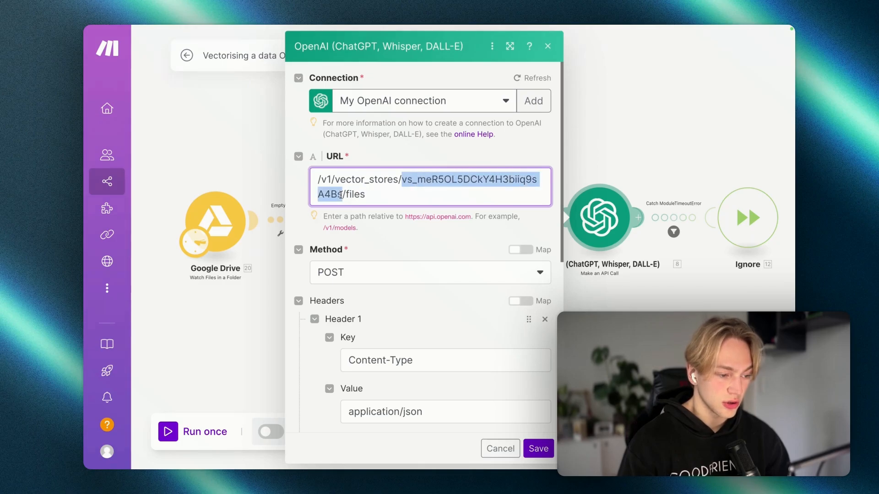
pyautogui.scroll(-2, 357, 202)
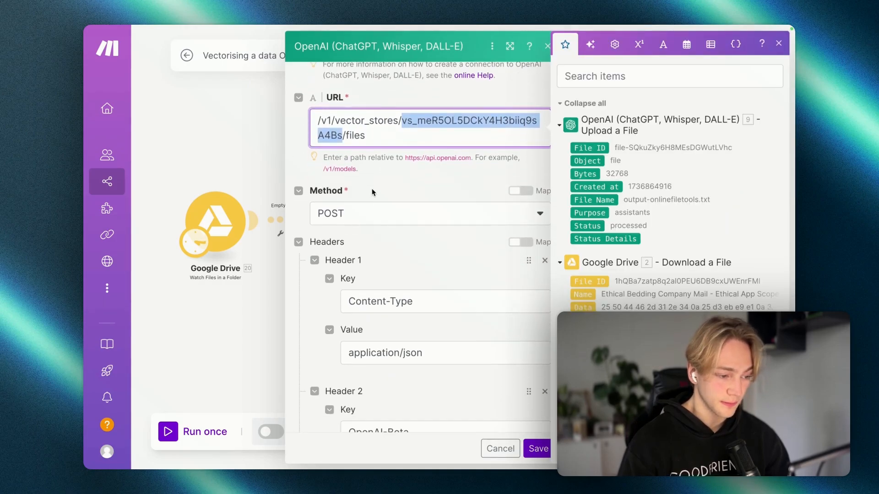
pyautogui.click(372, 192)
# Step: Check the API Call headers, including the OpenAI-Beta key set to assistants=v2
pyautogui.scroll(-3, 371, 225)
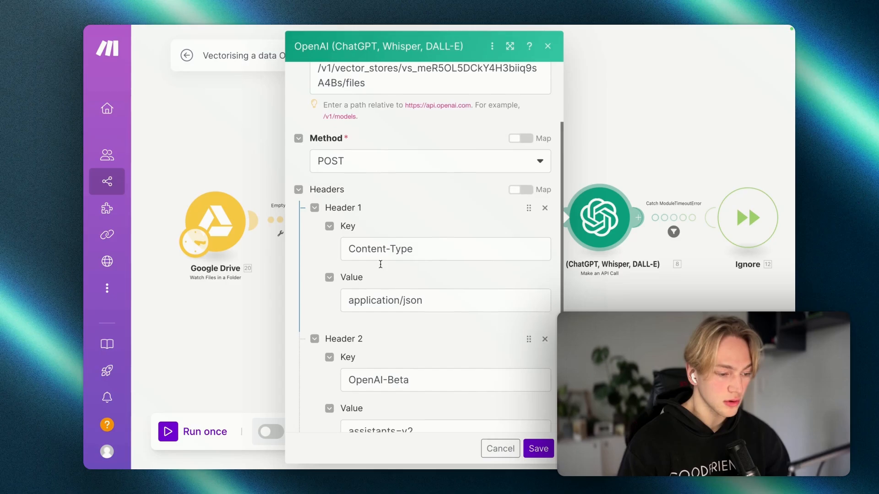
pyautogui.scroll(-2, 394, 243)
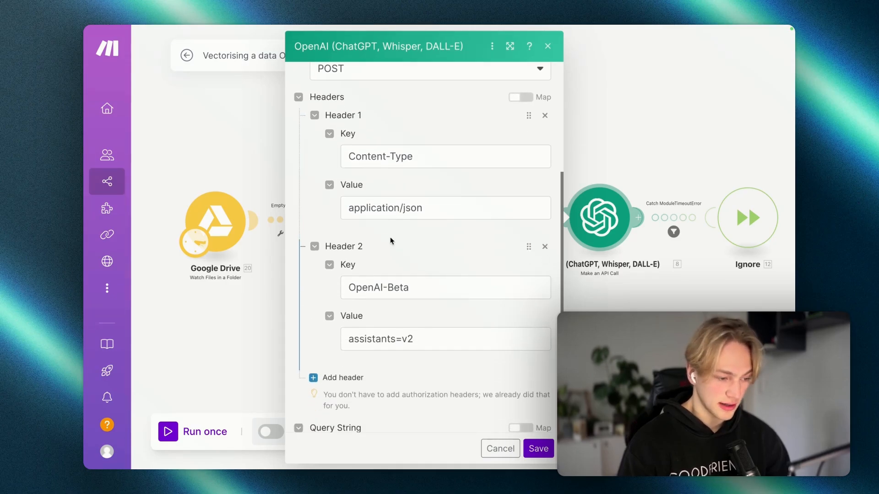
pyautogui.scroll(-1, 422, 220)
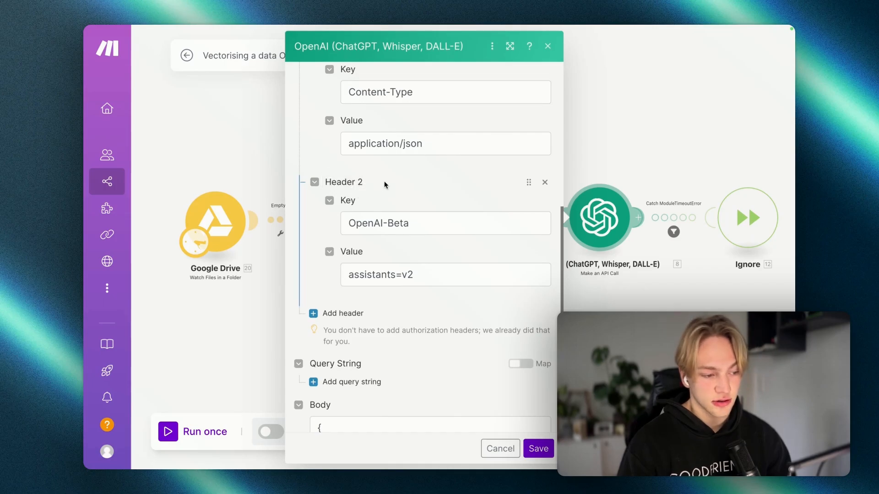
pyautogui.scroll(-1, 378, 179)
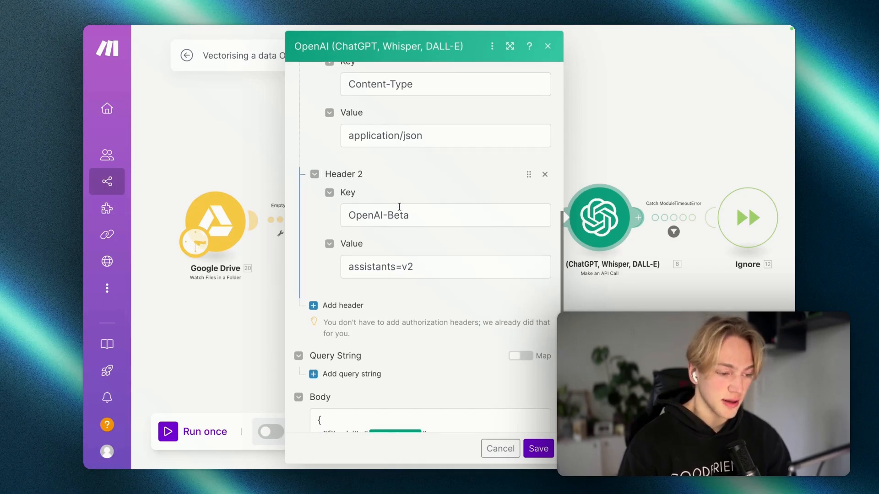
pyautogui.moveTo(418, 214); pyautogui.dragTo(341, 215)
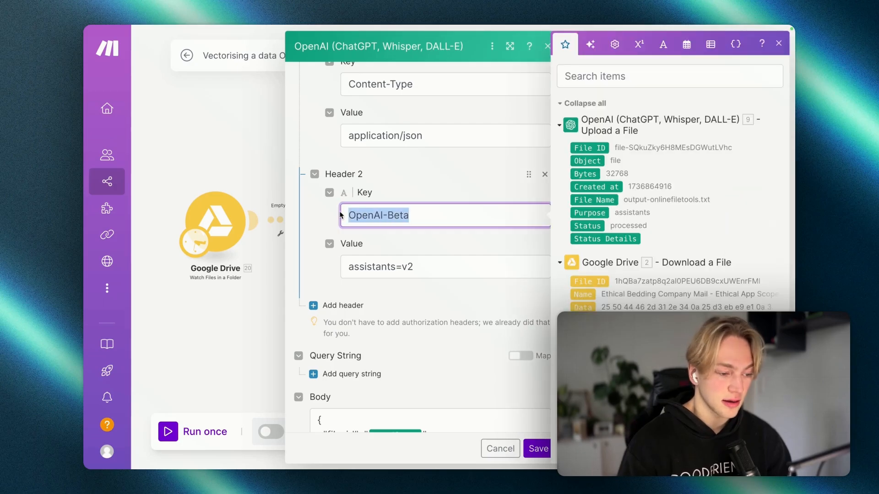
pyautogui.scroll(-3, 348, 220)
pyautogui.click(373, 232)
pyautogui.scroll(-1, 380, 238)
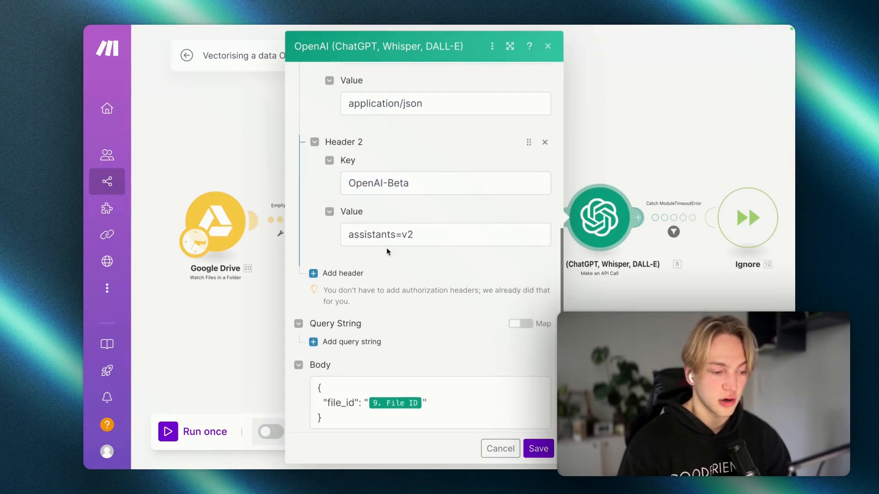
pyautogui.scroll(-1, 399, 241)
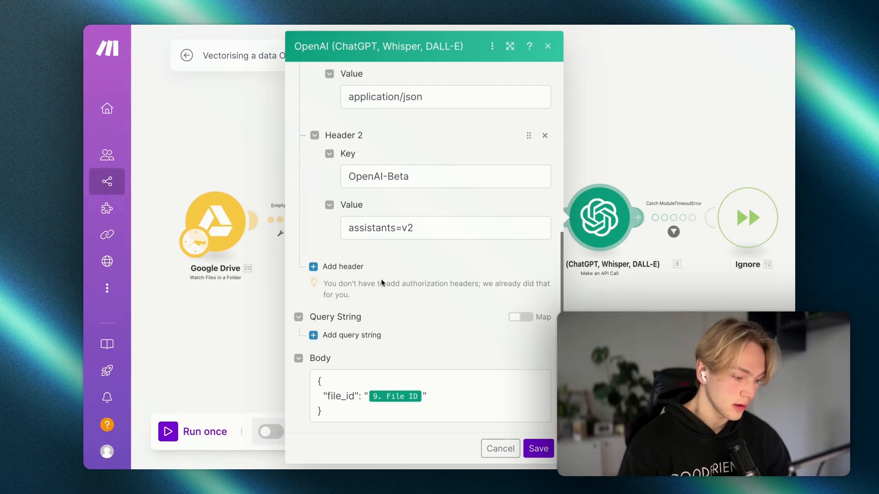
# Step: Confirm the JSON body sends '9. File ID' as file_id and save the module
pyautogui.click(317, 382)
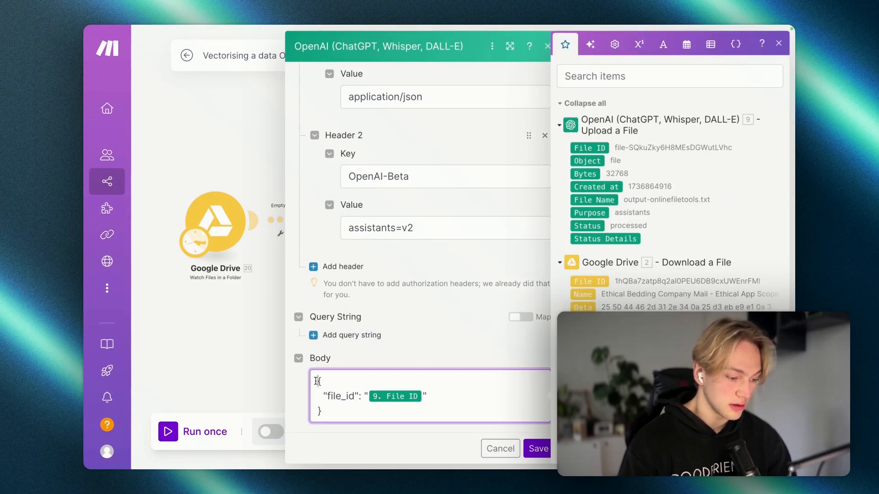
pyautogui.moveTo(318, 381); pyautogui.dragTo(434, 414)
pyautogui.click(383, 412)
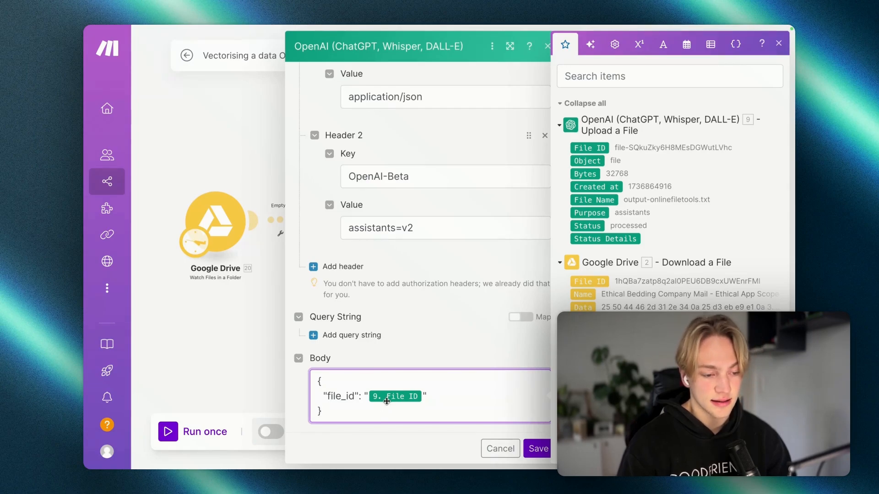
pyautogui.click(537, 449)
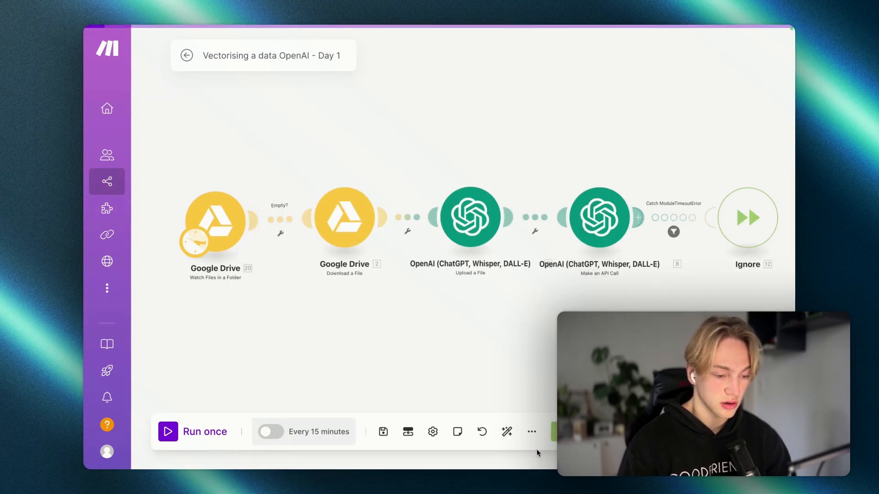
pyautogui.scroll(-8, 573, 303)
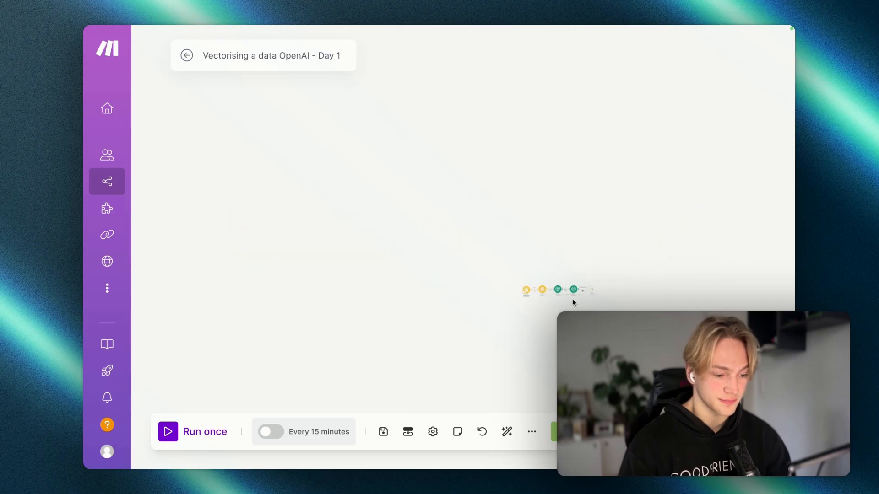
pyautogui.scroll(8, 573, 303)
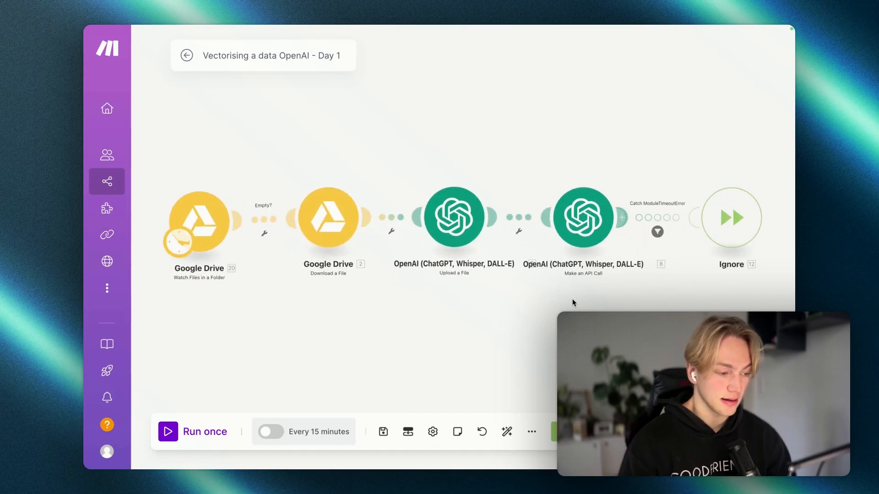
pyautogui.moveTo(126, 250)
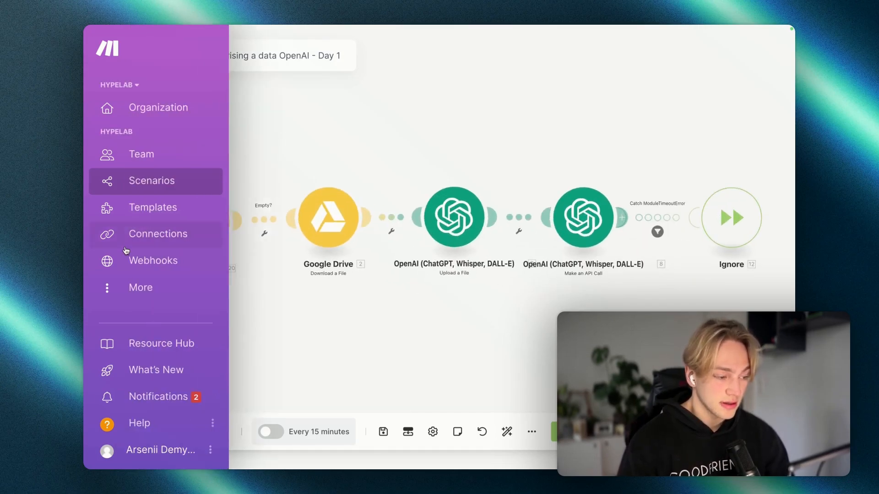
pyautogui.moveTo(92, 252)
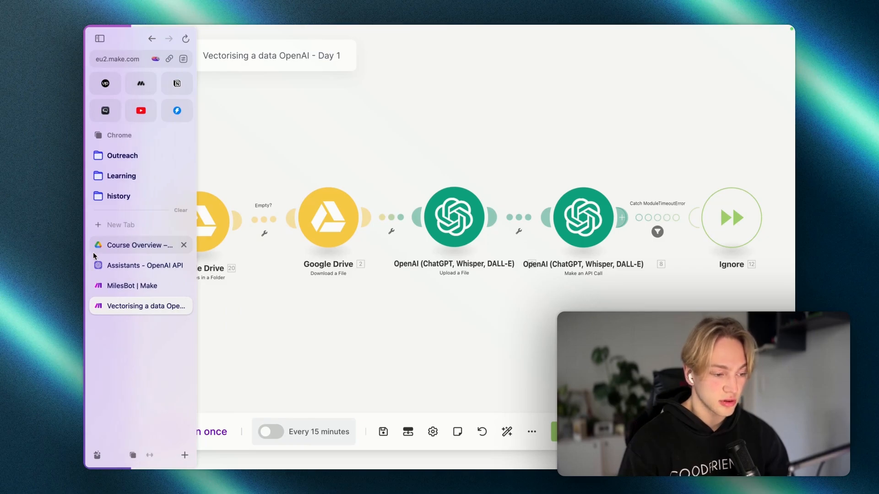